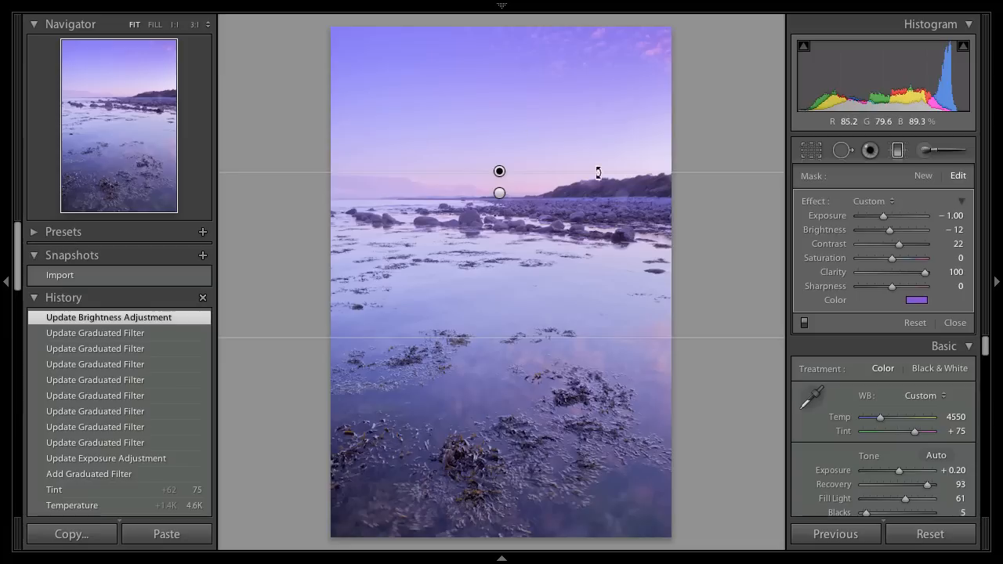
- Set up a new Adjustment Brush with the Color effect, using an orange tint of hue 43 and saturation 100%
click(925, 151)
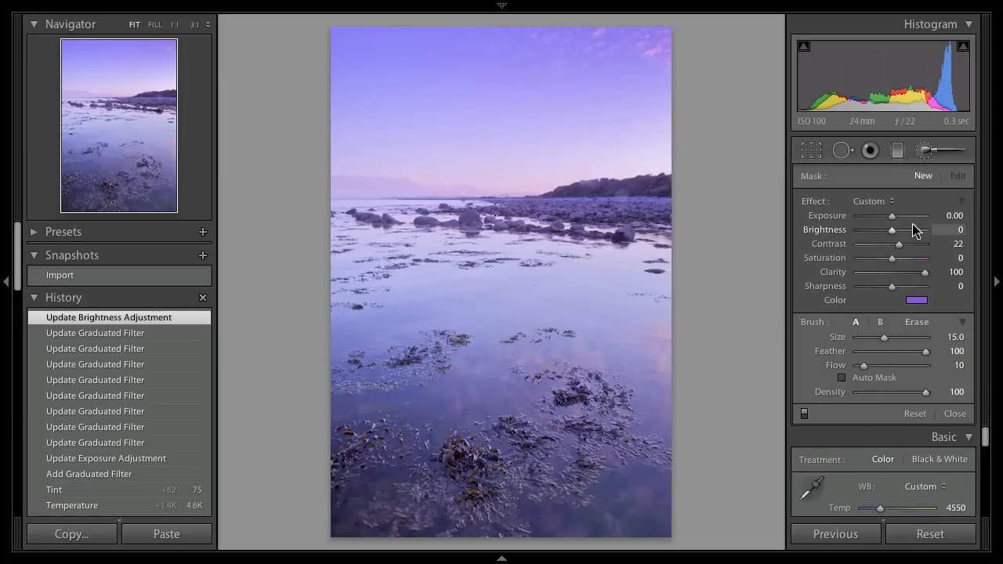
click(870, 201)
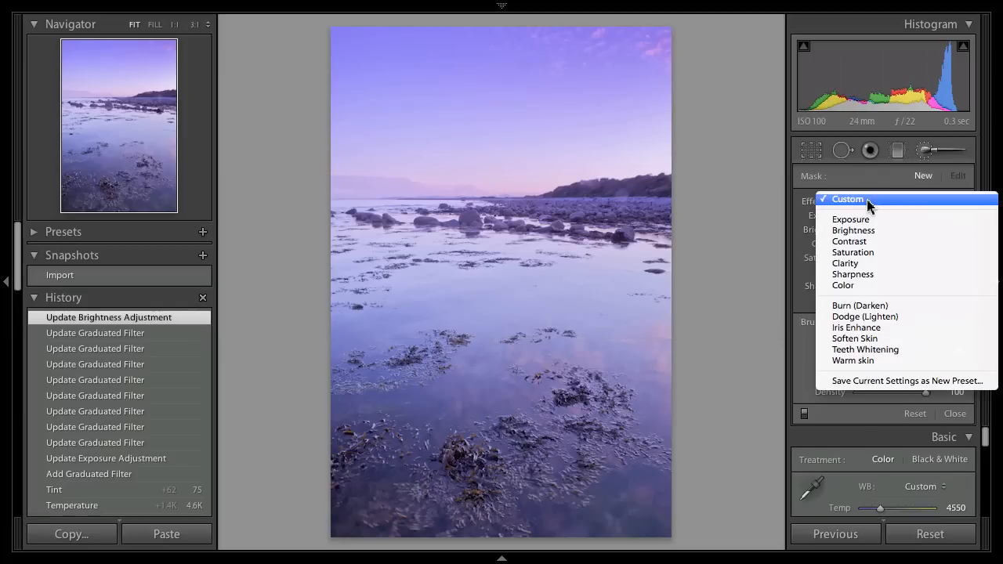
click(858, 286)
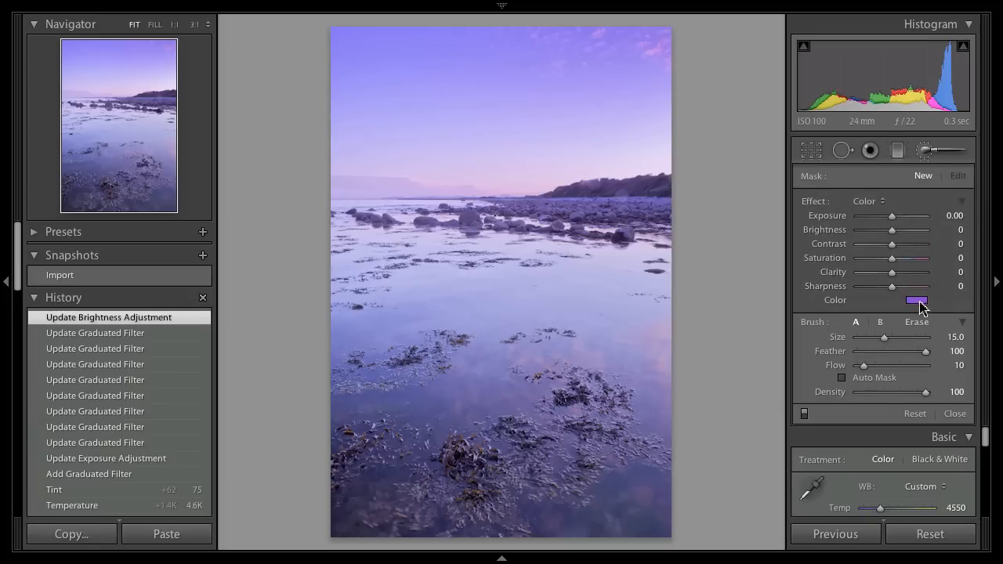
click(919, 301)
click(638, 300)
drag(638, 300, 636, 295)
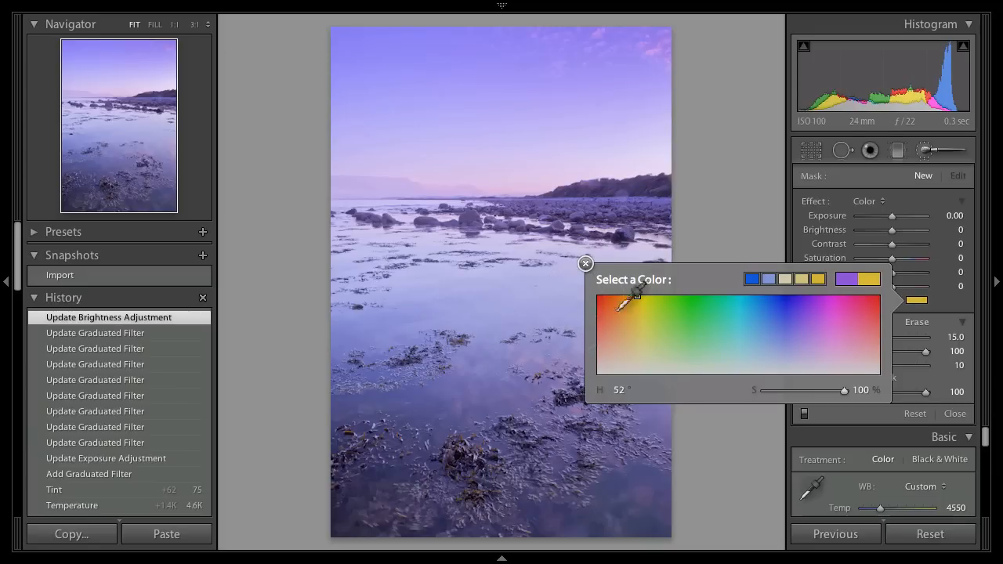
drag(637, 296, 629, 299)
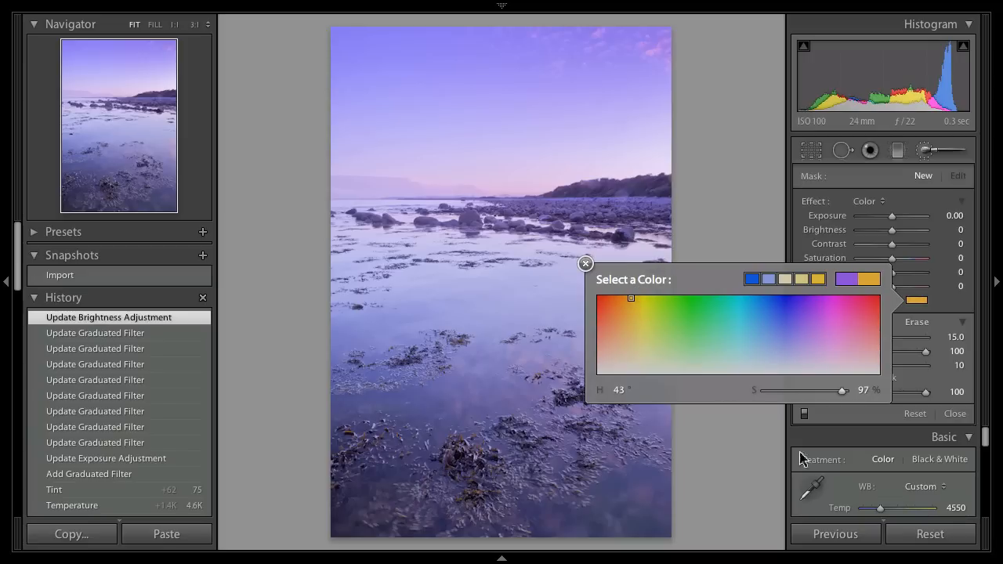
drag(843, 391, 867, 392)
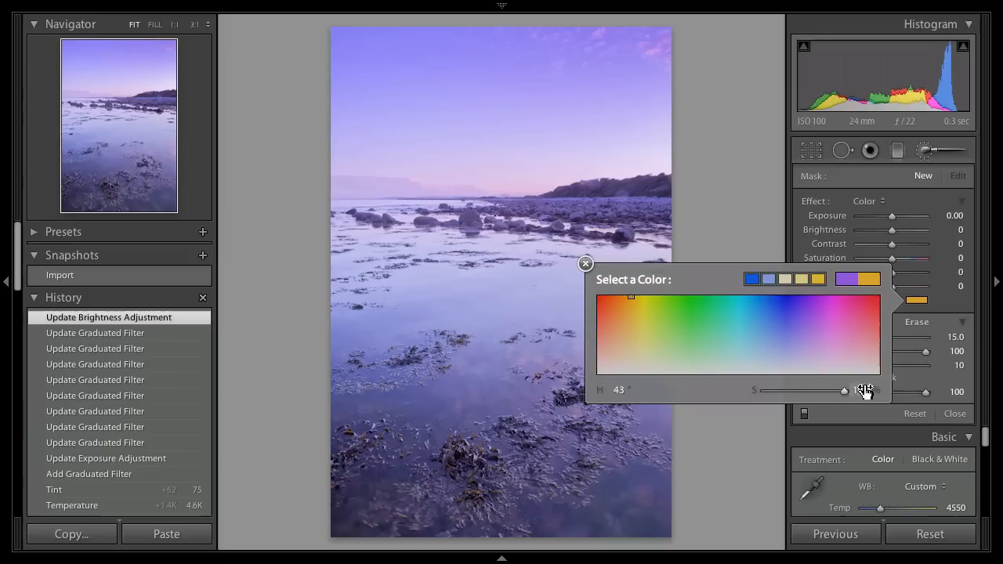
click(586, 265)
- Paint the orange tint across the horizon and up through the sky with brush size 19 and flow 50
scroll(402, 196, up, 2)
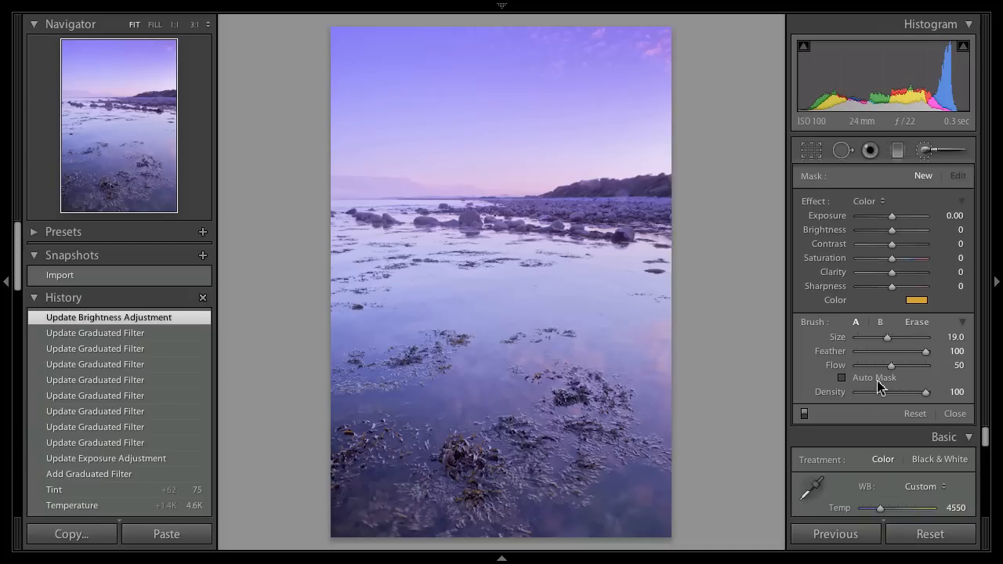
click(294, 196)
mouse_move(294, 196)
mouse_down()
mouse_move(463, 200)
mouse_move(603, 184)
mouse_move(698, 206)
mouse_up()
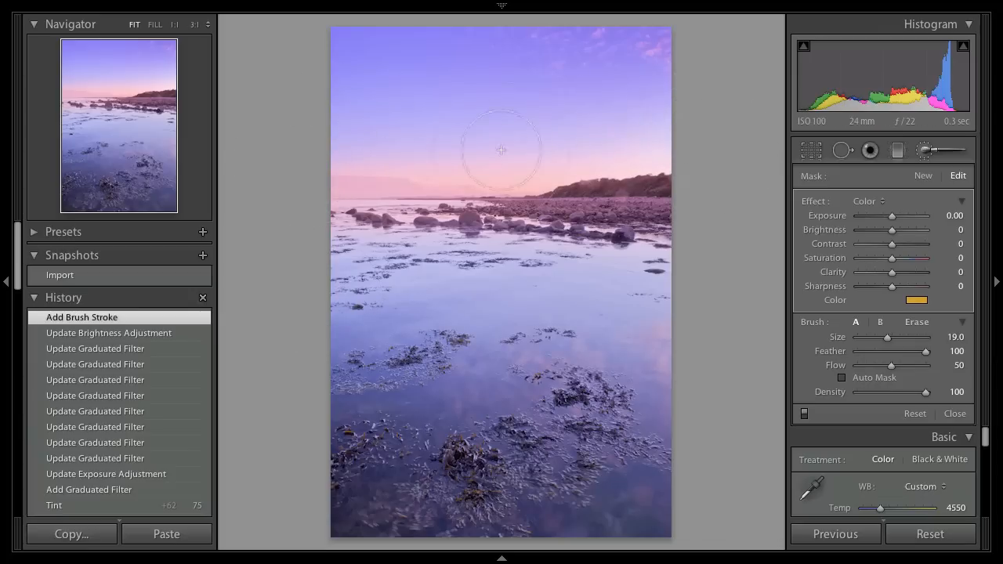
drag(531, 145, 703, 148)
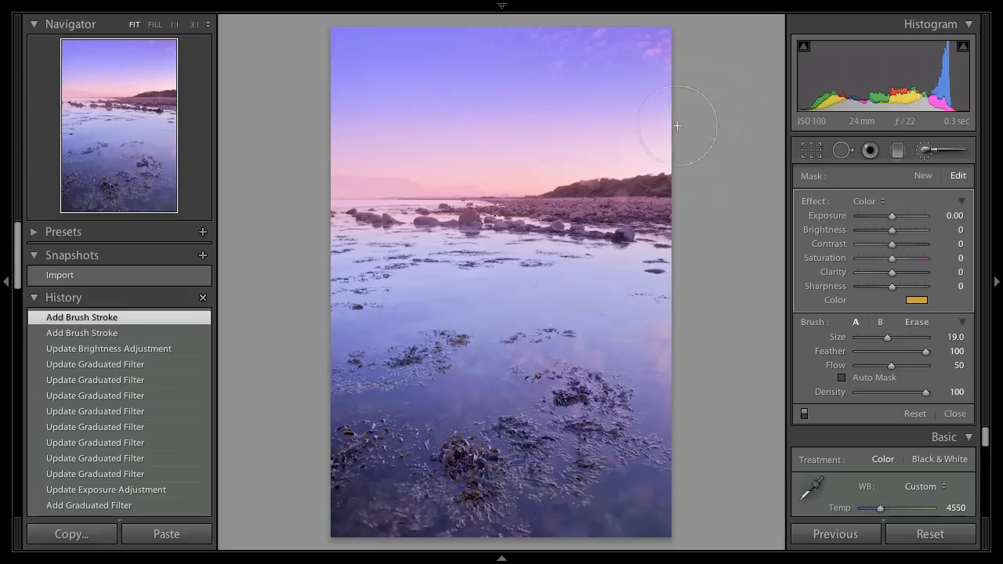
drag(321, 101, 275, 175)
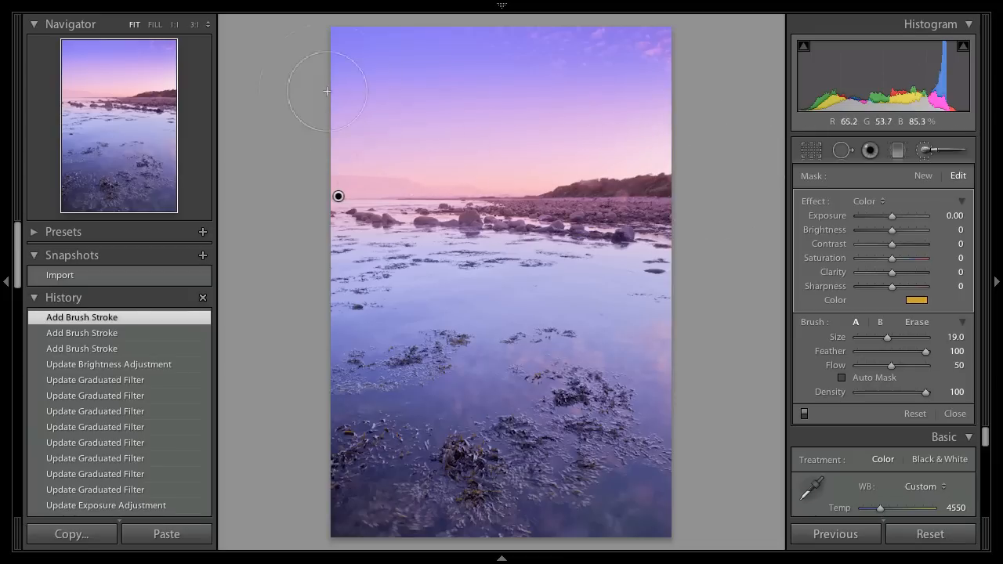
mouse_move(285, 82)
mouse_down()
mouse_move(612, 75)
mouse_move(757, 88)
mouse_up()
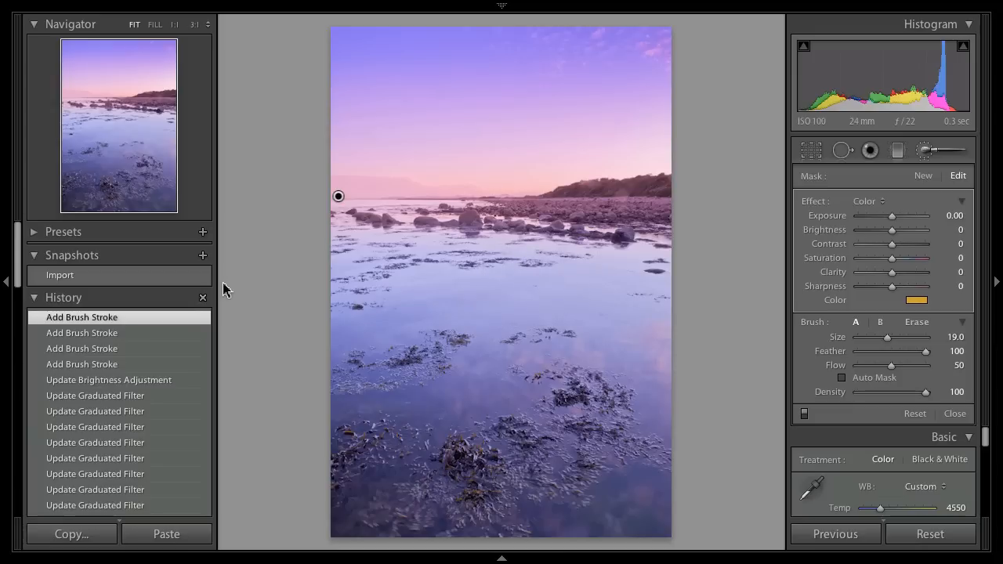
- Reduce the brush flow to 30 and paint the orange tint over the water and foreground
click(875, 366)
mouse_move(338, 196)
mouse_down()
mouse_move(297, 272)
mouse_move(290, 244)
mouse_up()
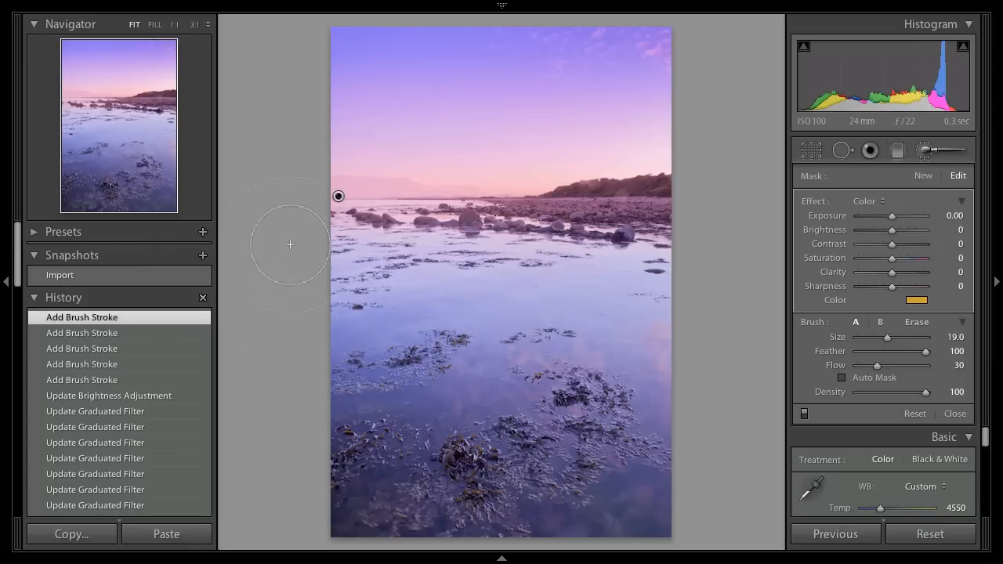
mouse_move(615, 256)
mouse_down()
mouse_move(682, 249)
mouse_move(694, 267)
mouse_up()
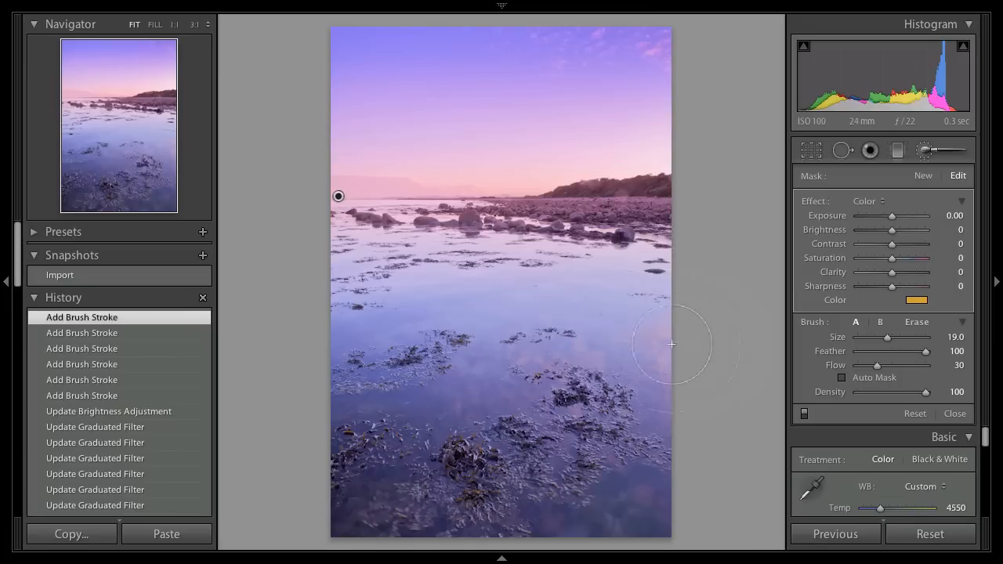
drag(677, 345, 693, 349)
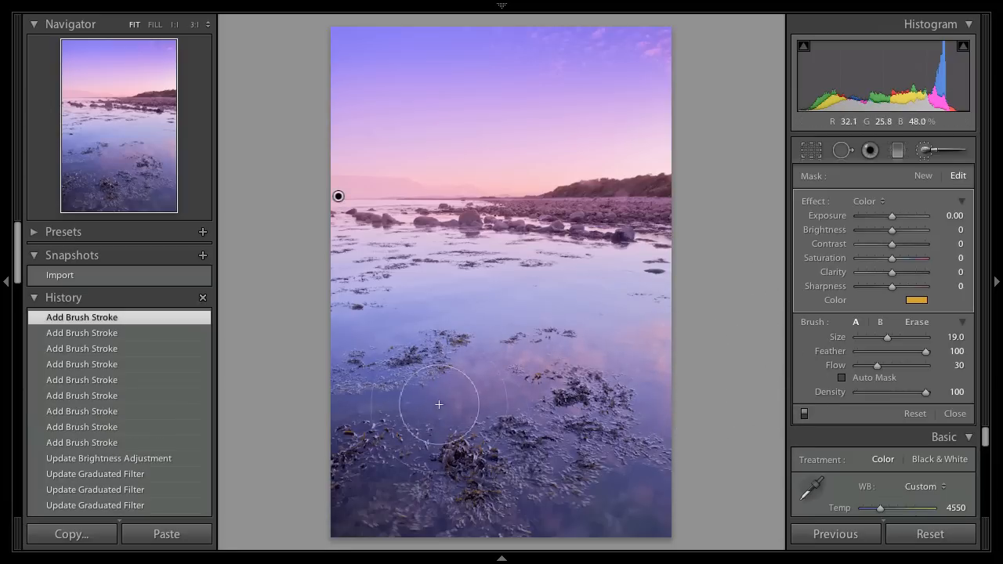
mouse_move(674, 477)
mouse_down()
mouse_move(319, 524)
mouse_move(658, 458)
mouse_move(506, 506)
mouse_move(590, 427)
mouse_move(403, 497)
mouse_move(368, 470)
mouse_move(473, 516)
mouse_move(436, 488)
mouse_move(586, 426)
mouse_up()
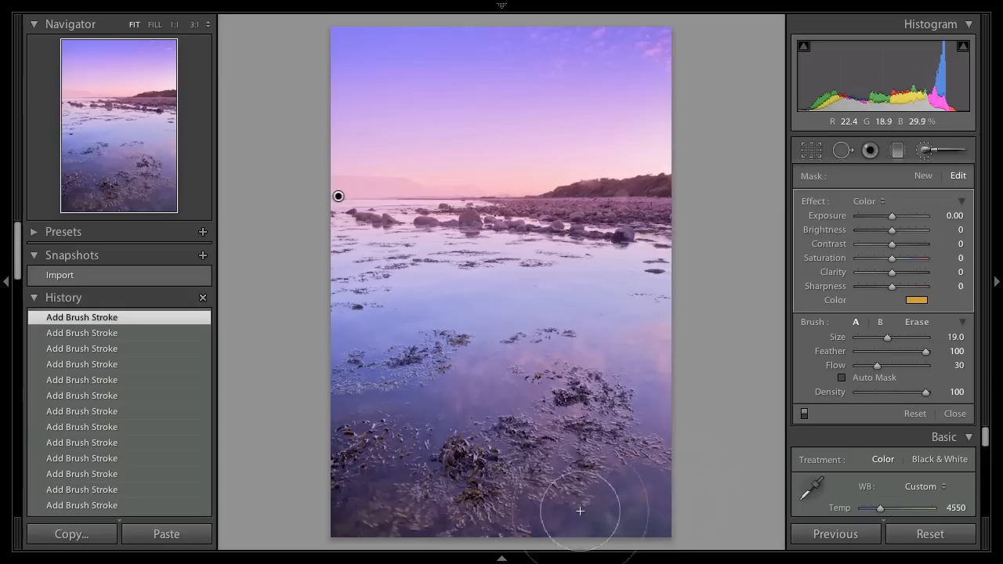
- Touch up the tint over the foreground seaweed, reducing the brush size to 12 and the flow to 10
scroll(474, 457, down, 5)
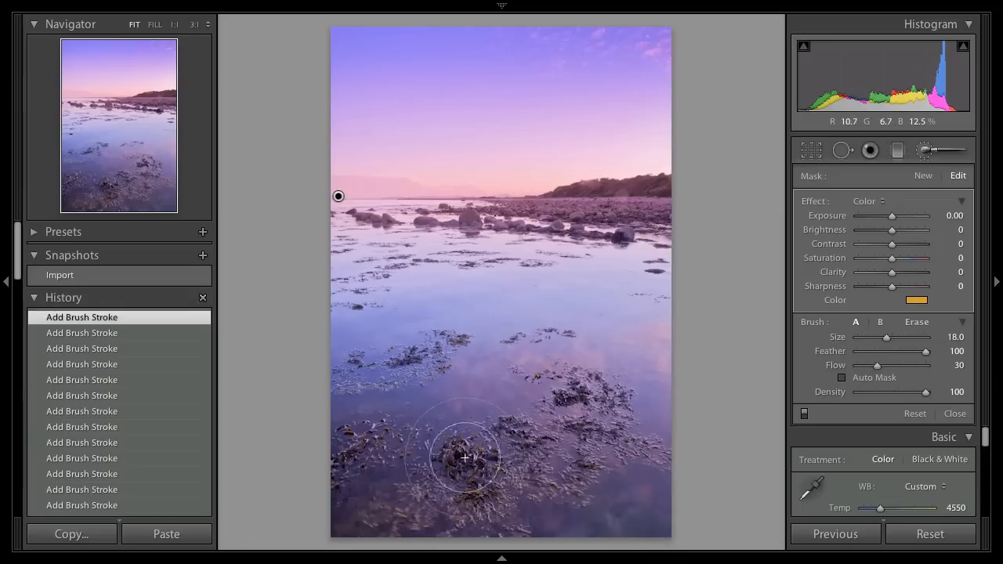
scroll(450, 461, down, 2)
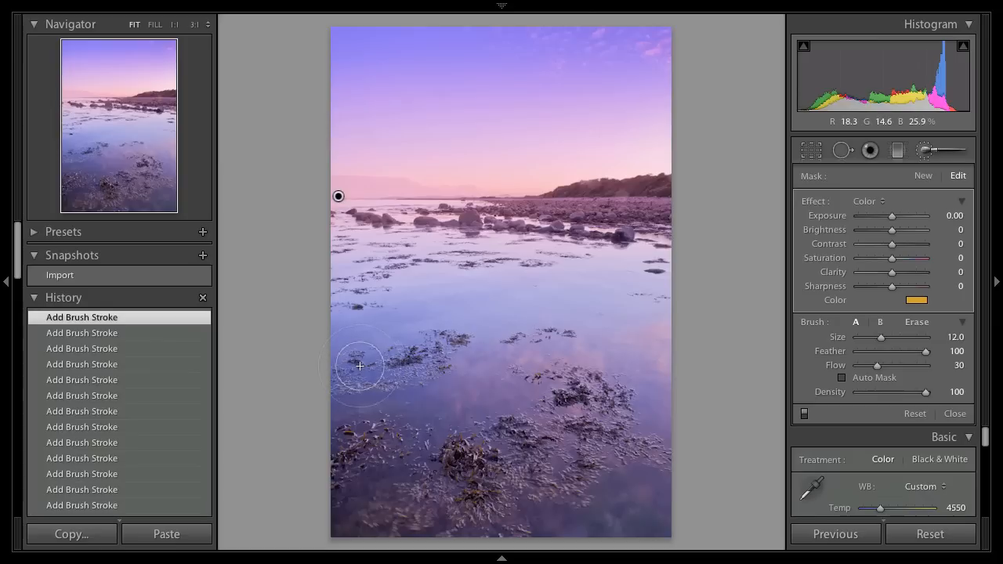
key(2)
key(1)
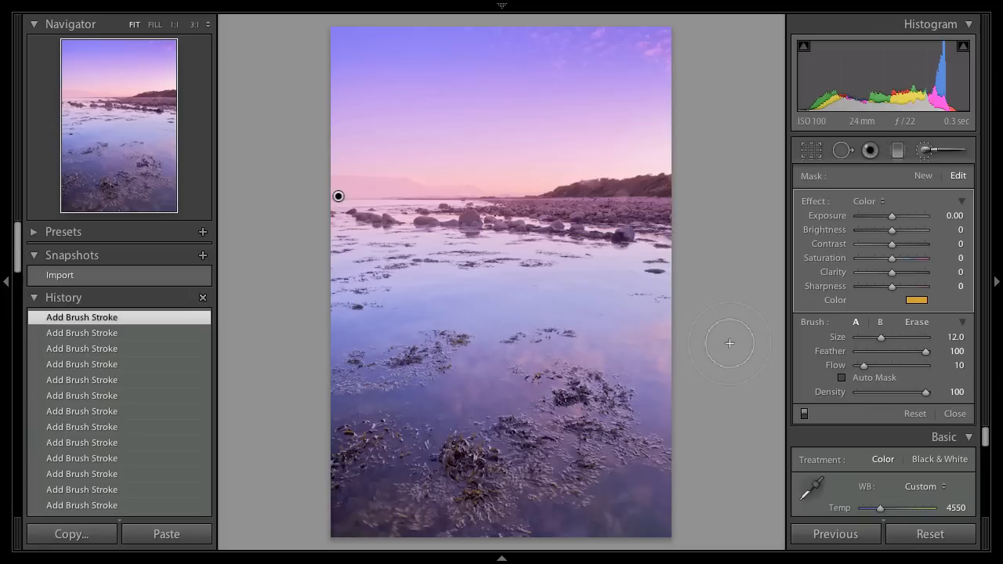
- Leave the Adjustment Brush and set the whole photo's Clarity to +100
click(924, 153)
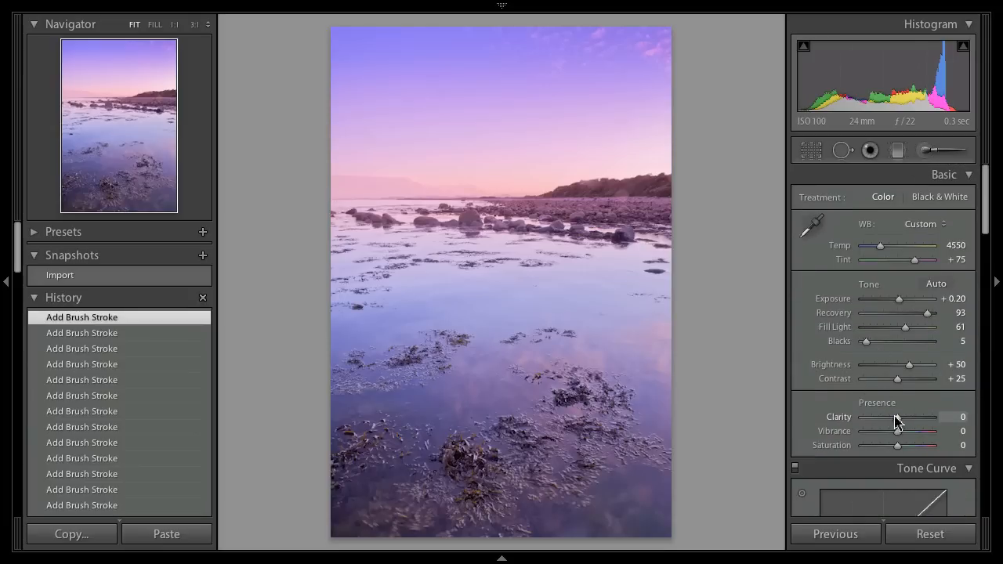
drag(897, 421, 985, 423)
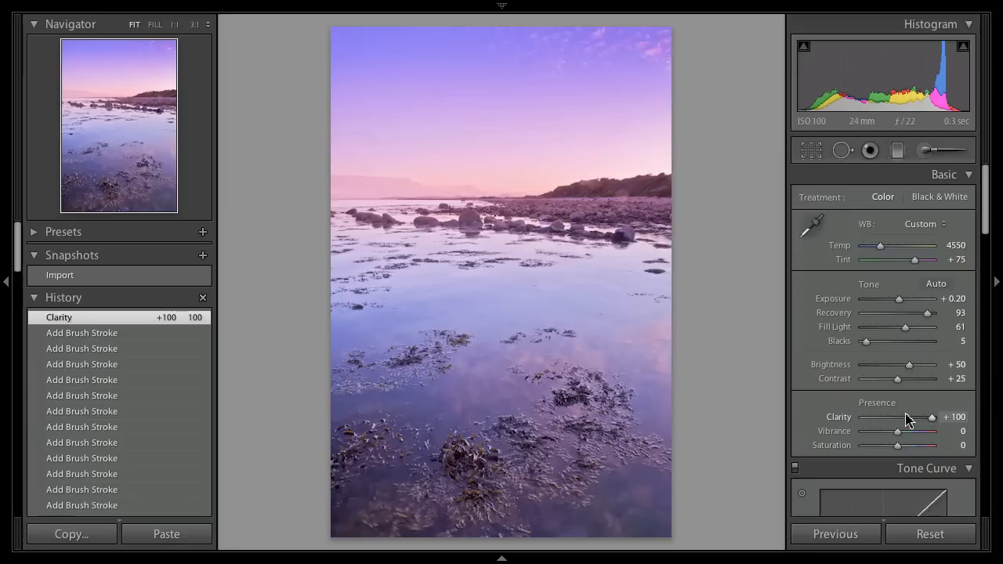
- Set up a new Adjustment Brush with the Clarity effect at 100 and Contrast at 39
click(924, 150)
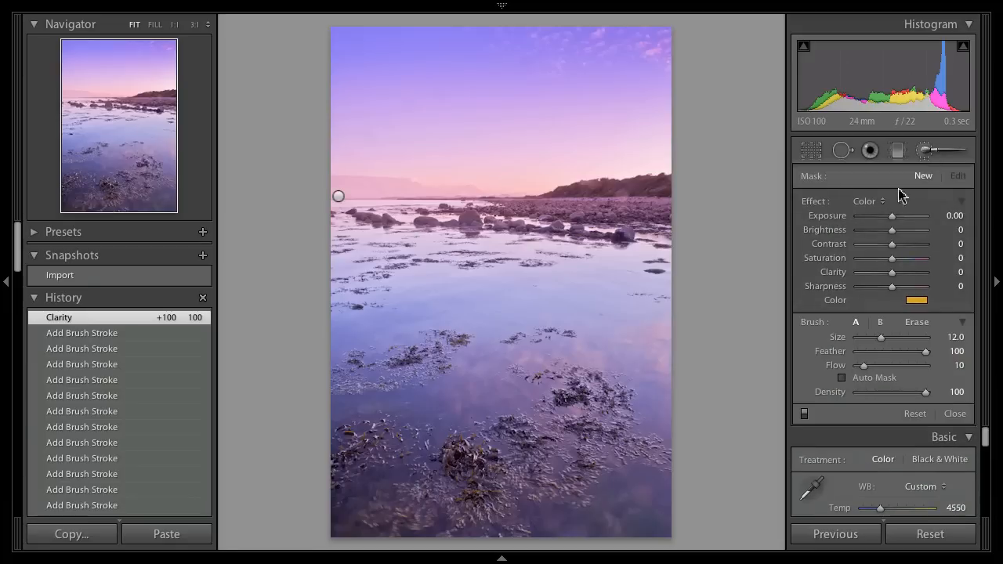
click(870, 201)
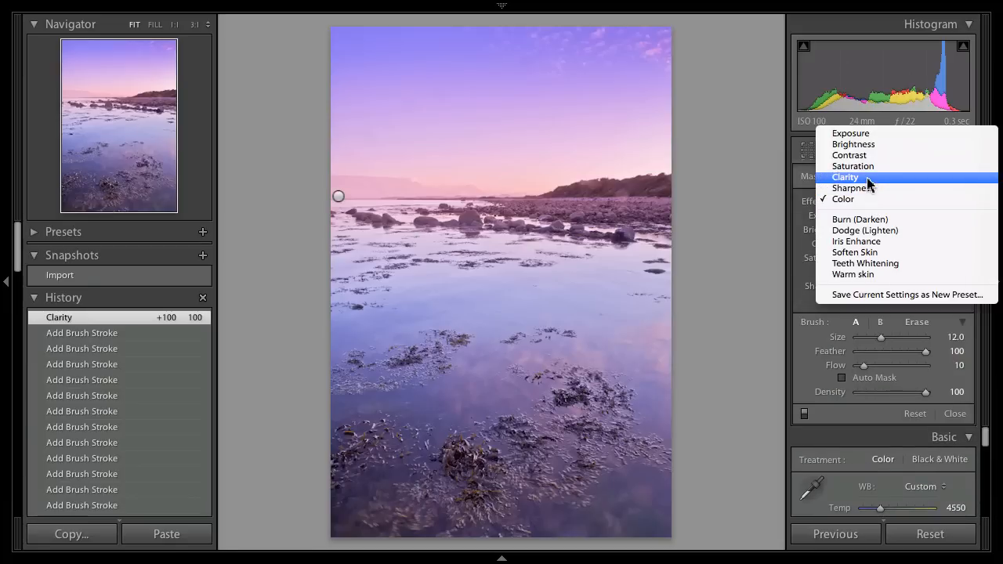
click(868, 184)
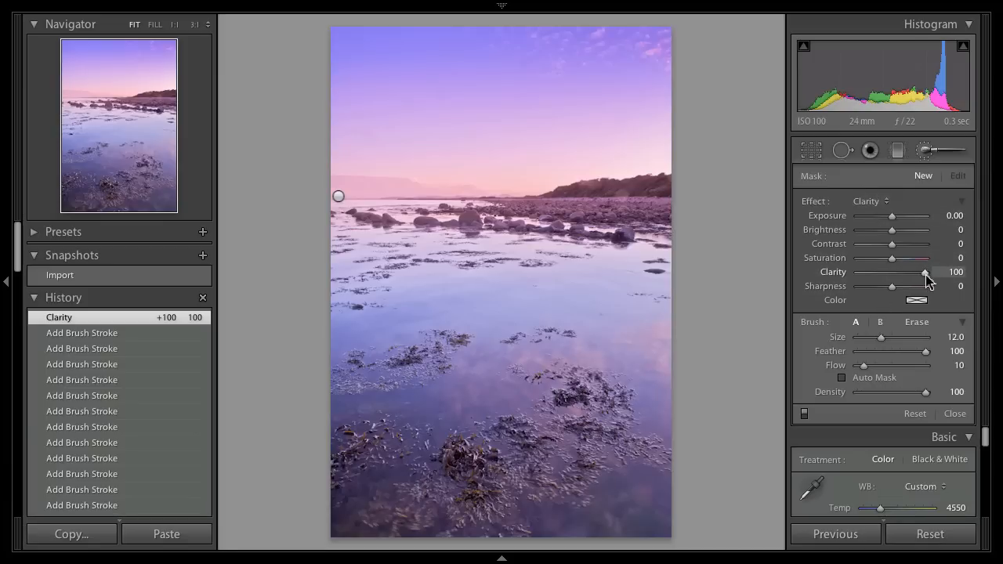
drag(891, 244, 902, 247)
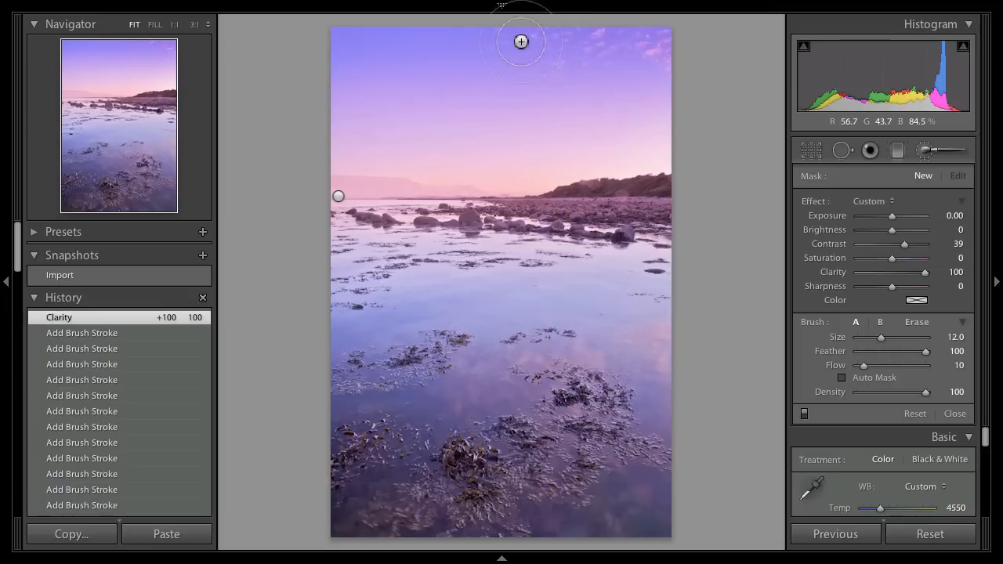
- Paint the clarity effect over the upper clouds with brush size 15, raising the flow to 50, and erase the excess beside them
key(bracketright)
key(bracketright)
key(bracketright)
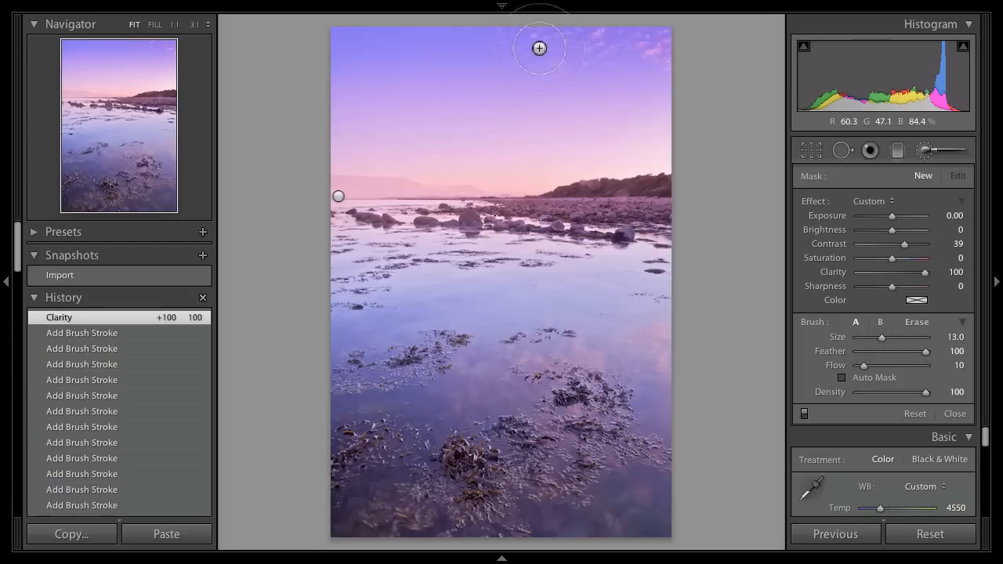
mouse_move(513, 37)
mouse_down()
mouse_move(629, 63)
mouse_move(623, 34)
mouse_move(822, 70)
mouse_up()
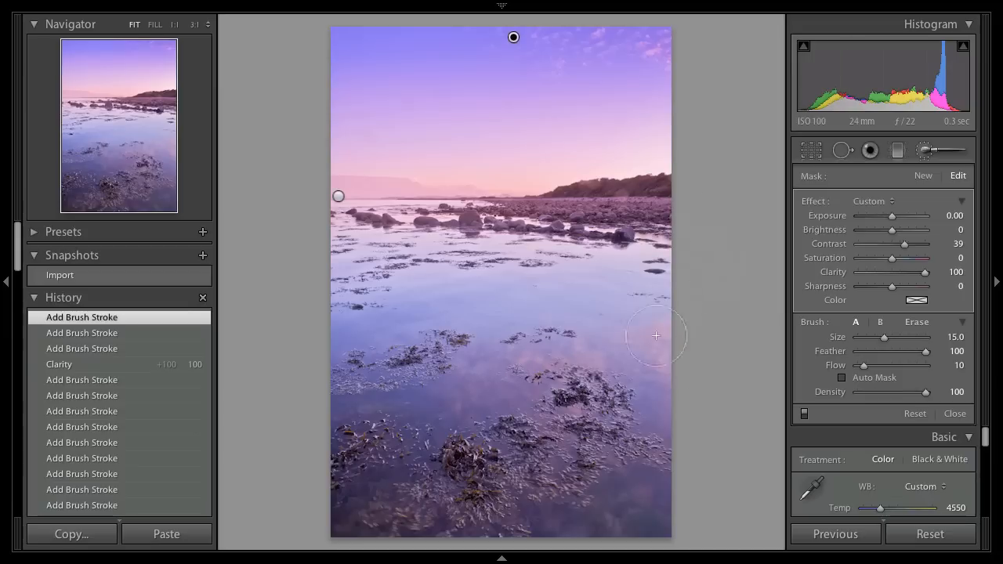
key(5)
mouse_move(591, 37)
mouse_down()
mouse_move(549, 33)
mouse_move(709, 62)
mouse_up()
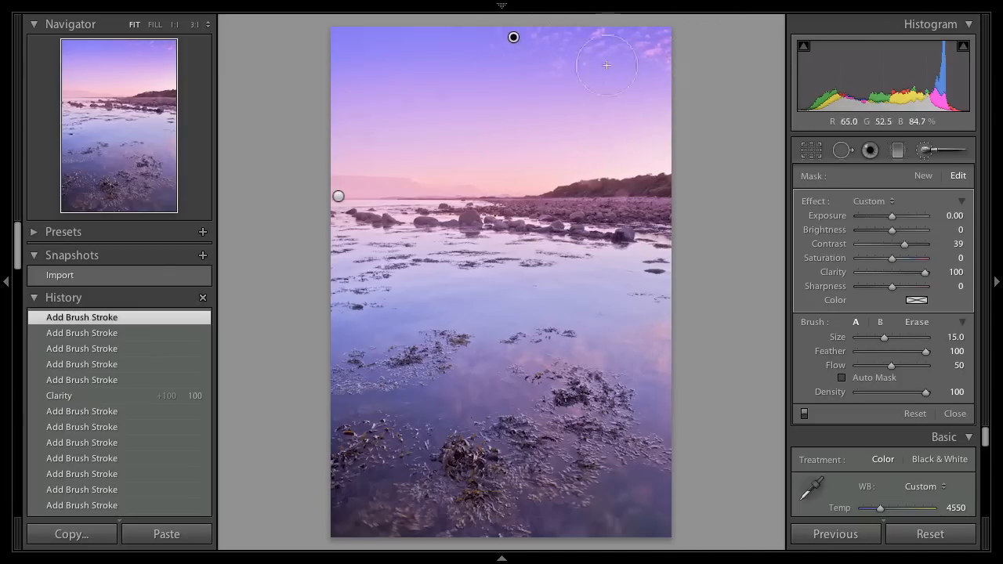
key(alt)
mouse_move(539, 42)
mouse_down()
mouse_move(632, 43)
mouse_move(645, 53)
mouse_move(536, 60)
mouse_up()
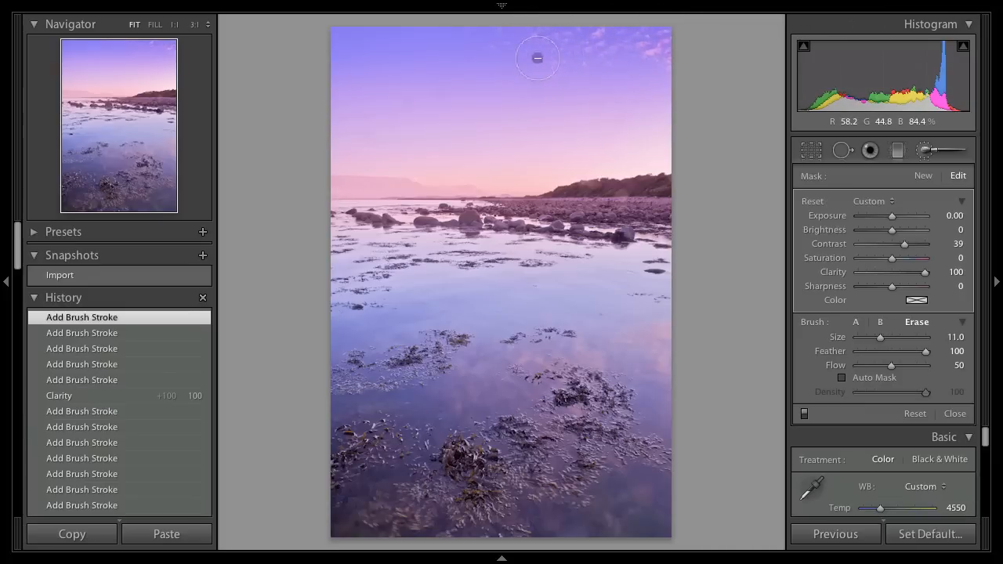
- Paint the clarity and contrast effect over the seaweed and cloud reflections in the foreground
mouse_move(472, 379)
mouse_down()
mouse_move(507, 394)
mouse_move(545, 370)
mouse_move(651, 349)
mouse_move(630, 353)
mouse_move(663, 354)
mouse_move(686, 403)
mouse_up()
mouse_move(576, 455)
mouse_down()
mouse_move(504, 476)
mouse_move(593, 417)
mouse_move(578, 413)
mouse_up()
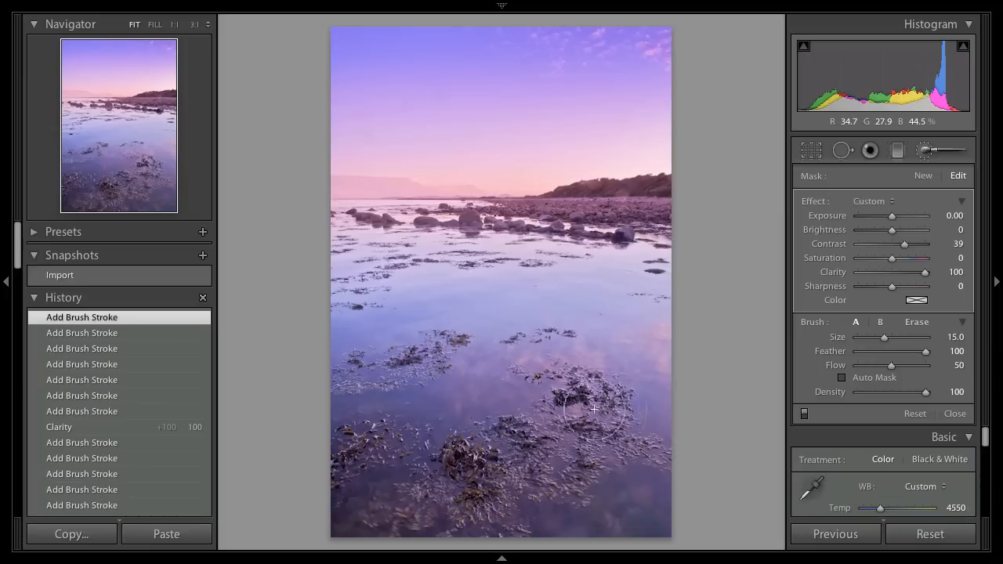
mouse_move(381, 416)
mouse_down()
mouse_move(418, 344)
mouse_move(436, 347)
mouse_move(388, 369)
mouse_move(342, 371)
mouse_up()
- Reduce the brush size to 7 and paint the clarity effect along the rocky shoreline
key(bracketleft)
key(bracketleft)
key(bracketleft)
key(bracketleft)
key(bracketleft)
key(bracketleft)
key(bracketleft)
key(bracketleft)
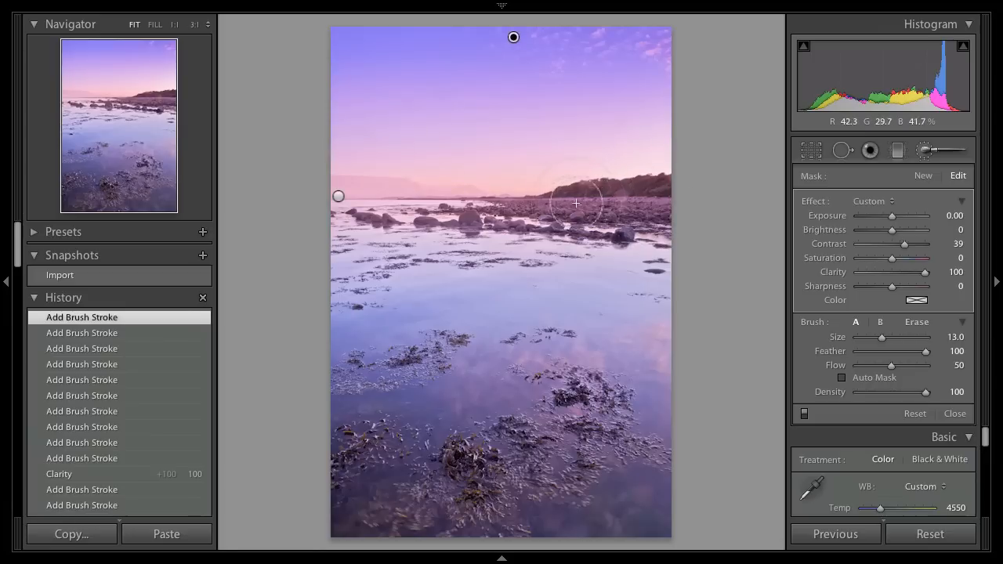
mouse_move(533, 207)
mouse_down()
mouse_move(655, 210)
mouse_move(516, 209)
mouse_move(668, 215)
mouse_move(496, 217)
mouse_move(683, 217)
mouse_move(507, 206)
mouse_move(701, 222)
mouse_move(721, 284)
mouse_up()
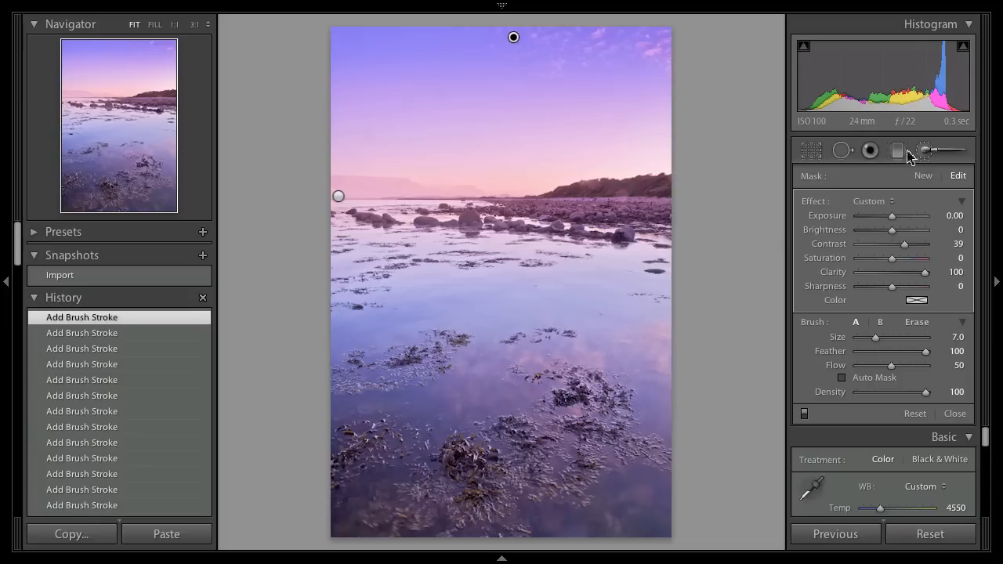
- Check the existing graduated filters, then lower the photo's overall Exposure to -0.10
click(898, 152)
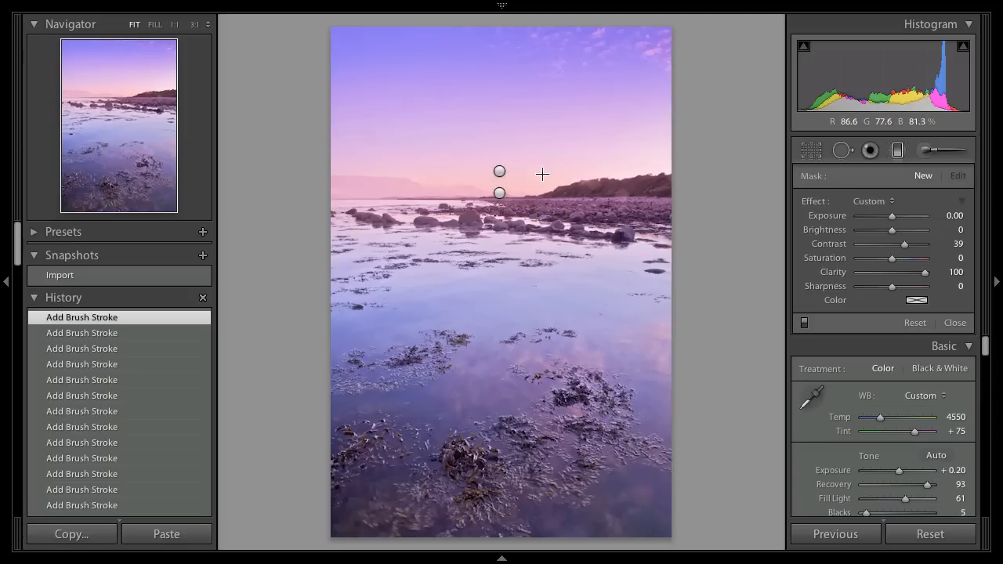
click(899, 150)
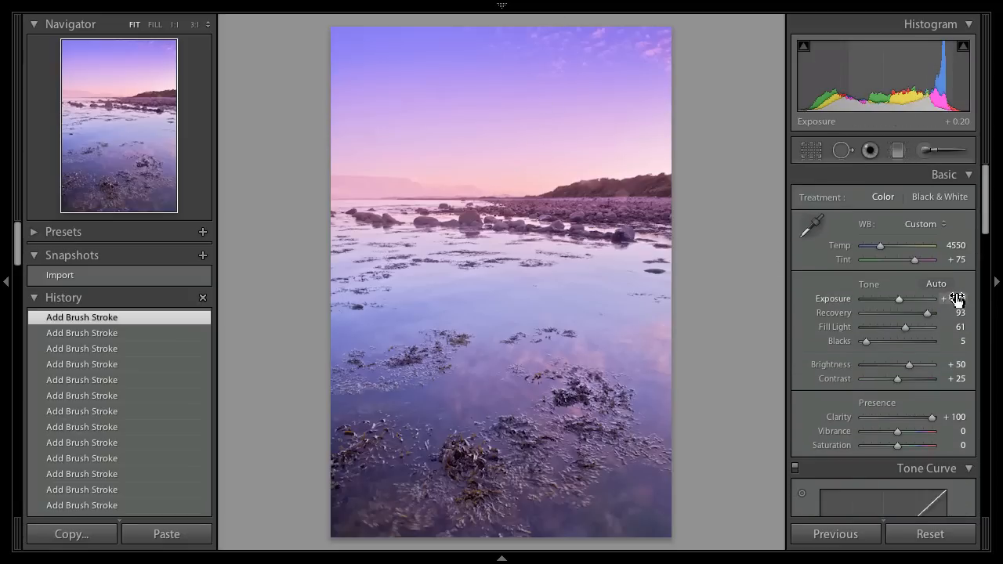
drag(955, 300, 951, 299)
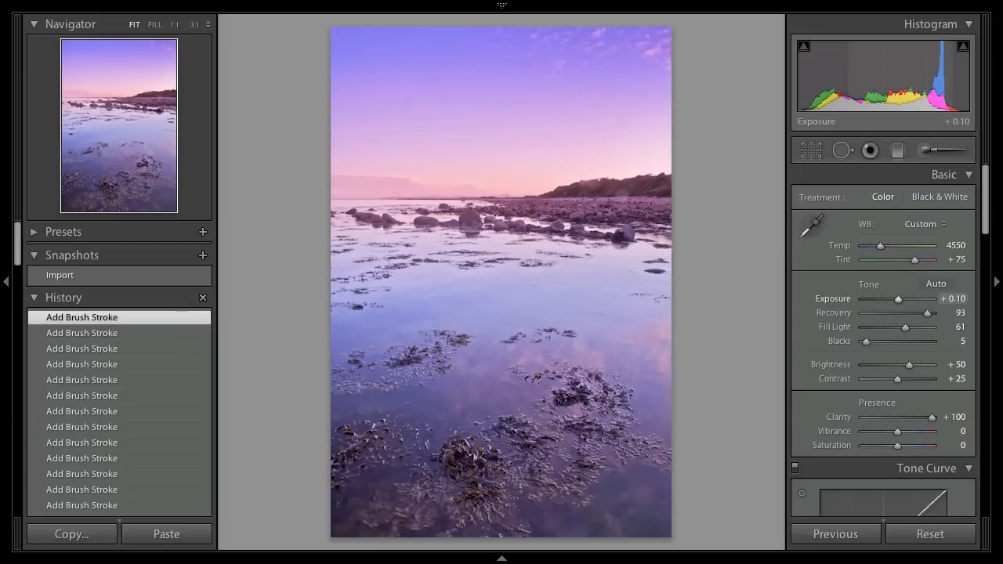
drag(951, 299, 946, 300)
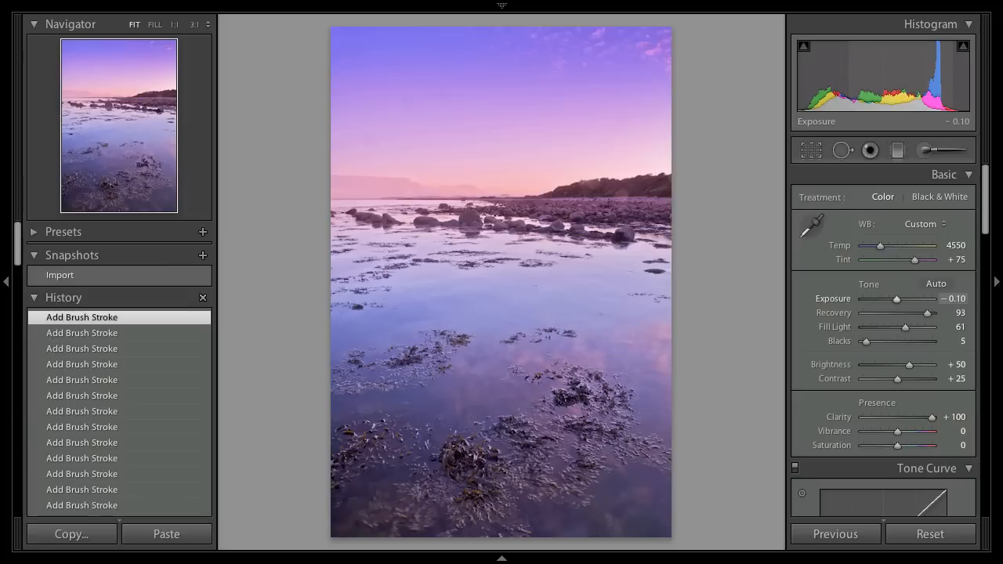
- Raise the photo's overall Exposure to +0.10 and darken the sky's graduated filter to Exposure -1.50 and Brightness -24
drag(946, 299, 956, 300)
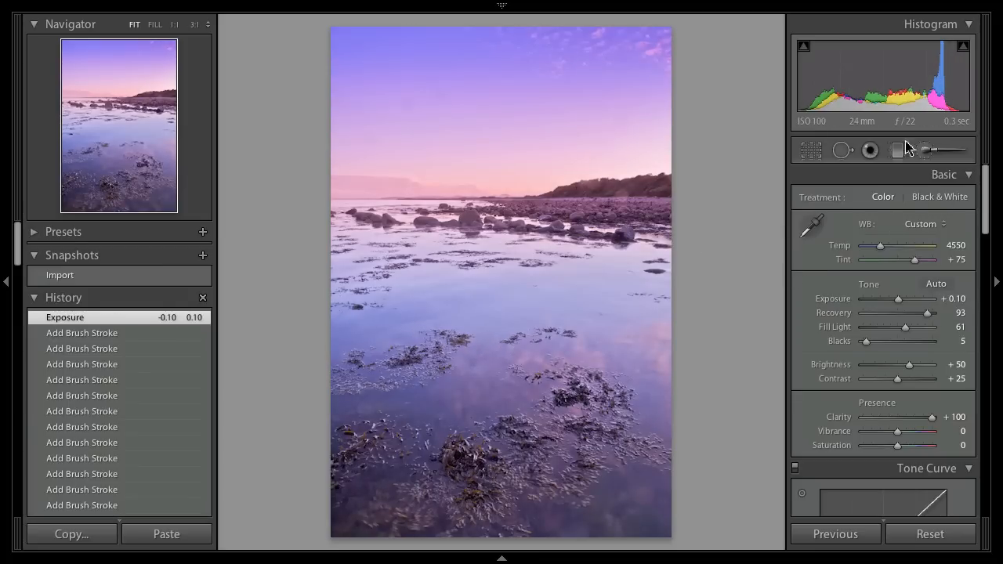
click(898, 149)
drag(500, 193, 502, 169)
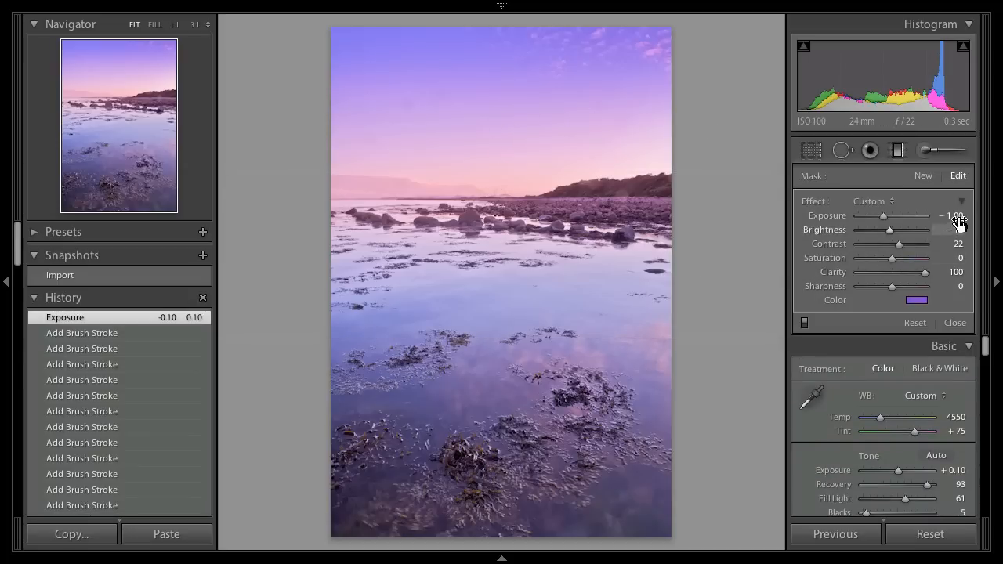
drag(959, 217, 950, 217)
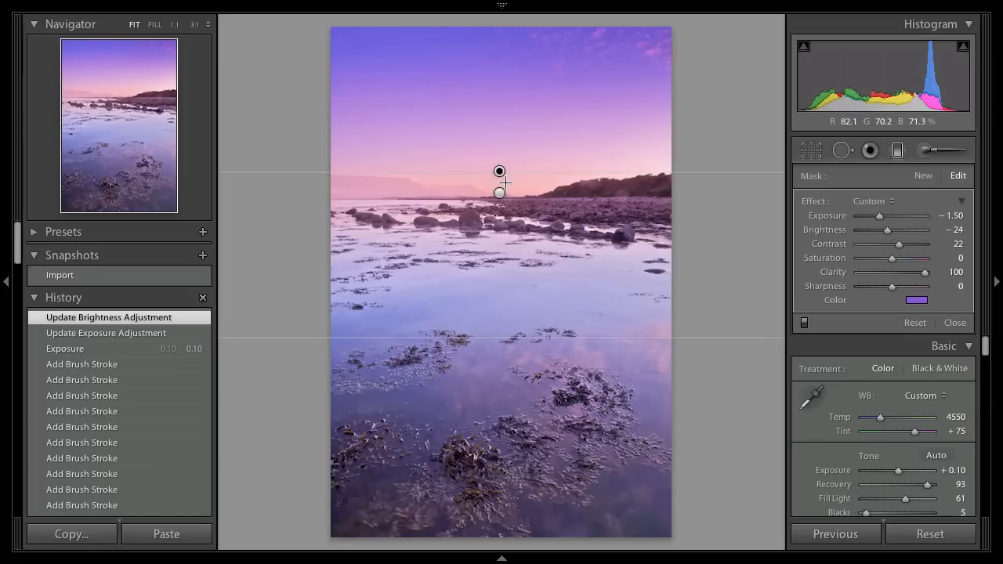
- Select the orange-tinted brush adjustment at the horizon and set its Brightness to 13 and the brush flow to 30
click(925, 150)
click(339, 197)
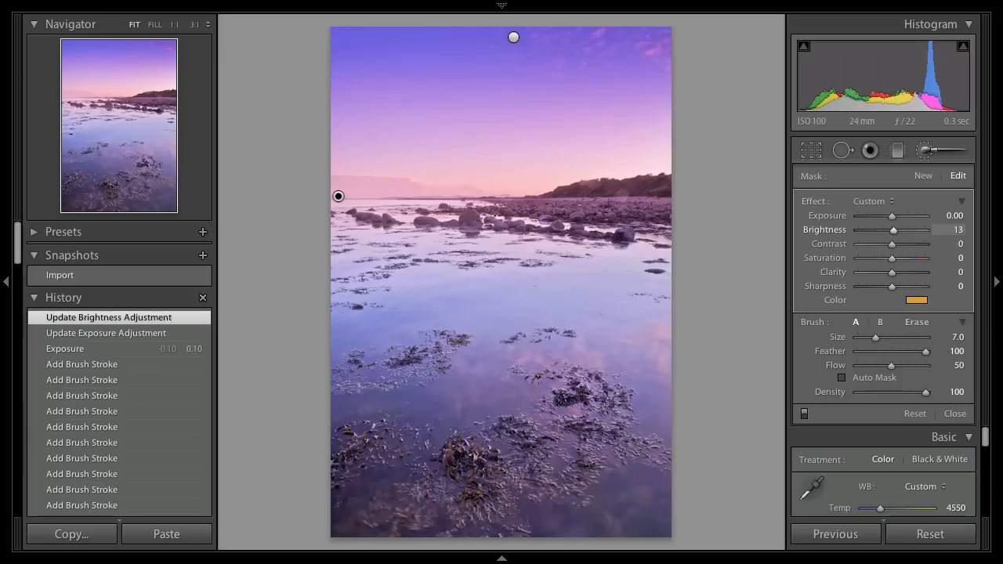
key(Return)
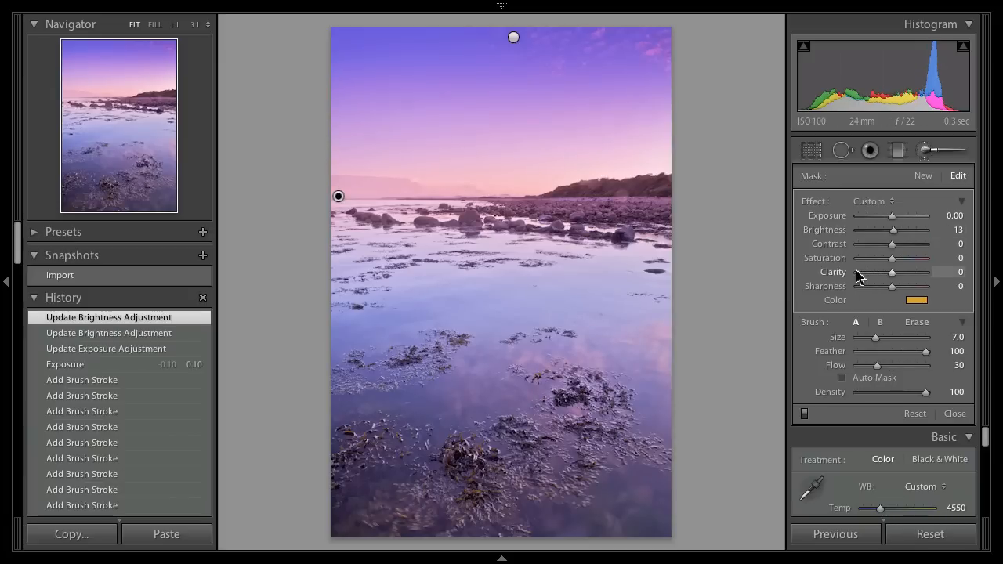
- Enlarge the brush to size 18 and paint the warm tint across the water just below the shoreline
key(bracketright)
key(bracketright)
key(bracketright)
key(bracketright)
key(bracketright)
key(bracketright)
key(bracketright)
key(bracketright)
key(bracketright)
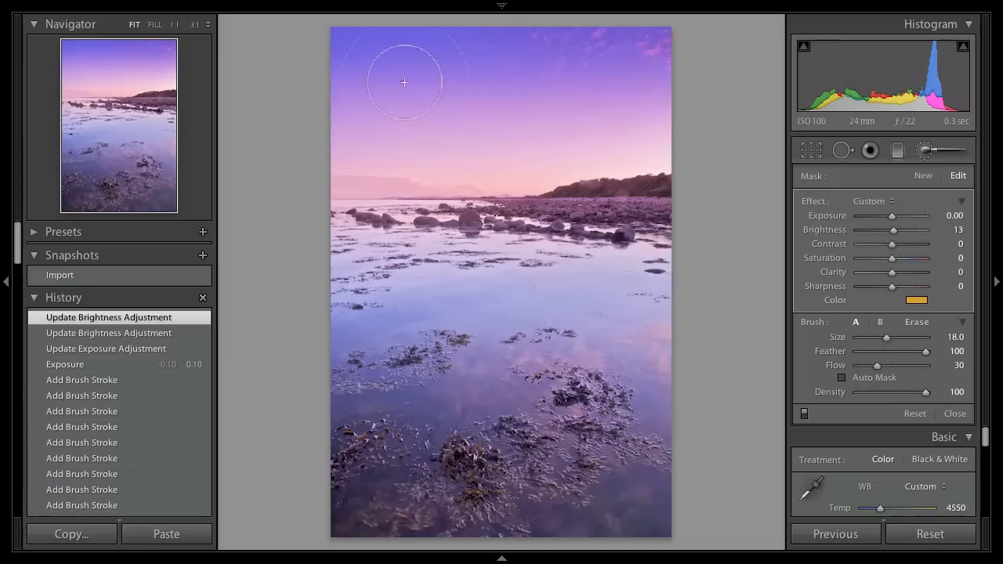
drag(289, 236, 666, 252)
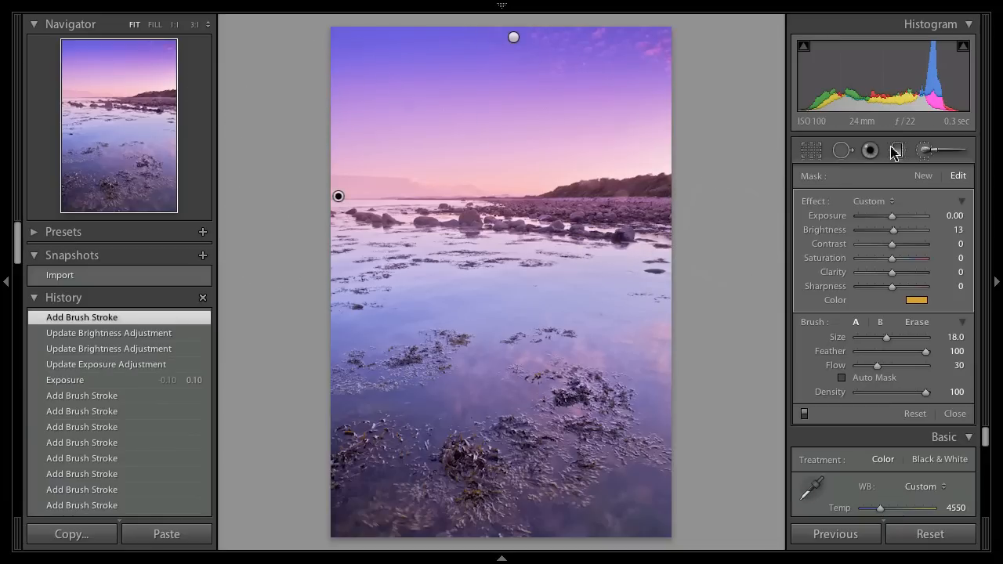
- Set the lower graduated filter's Exposure to -0.81 and raise the photo's overall Contrast to +54
click(897, 150)
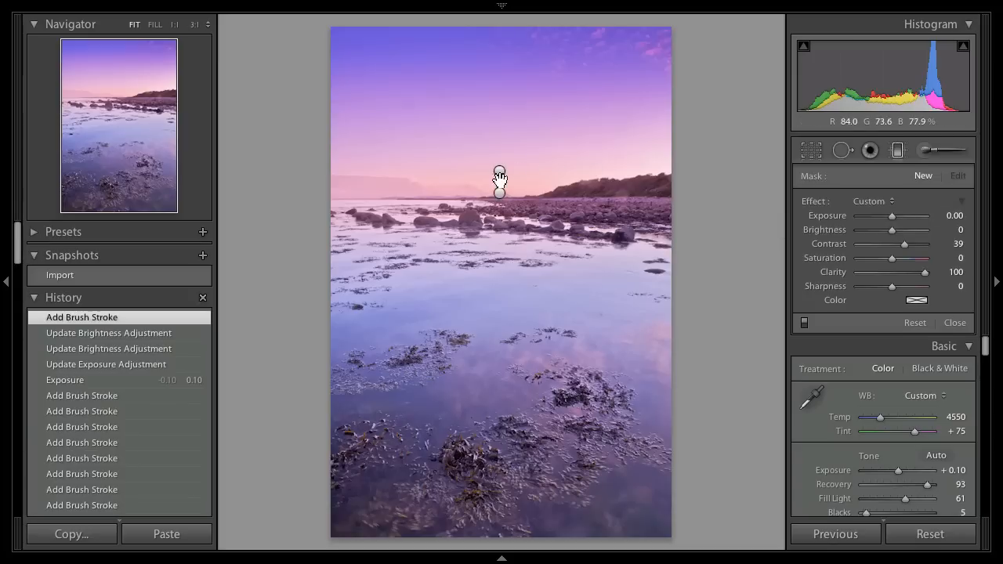
click(500, 191)
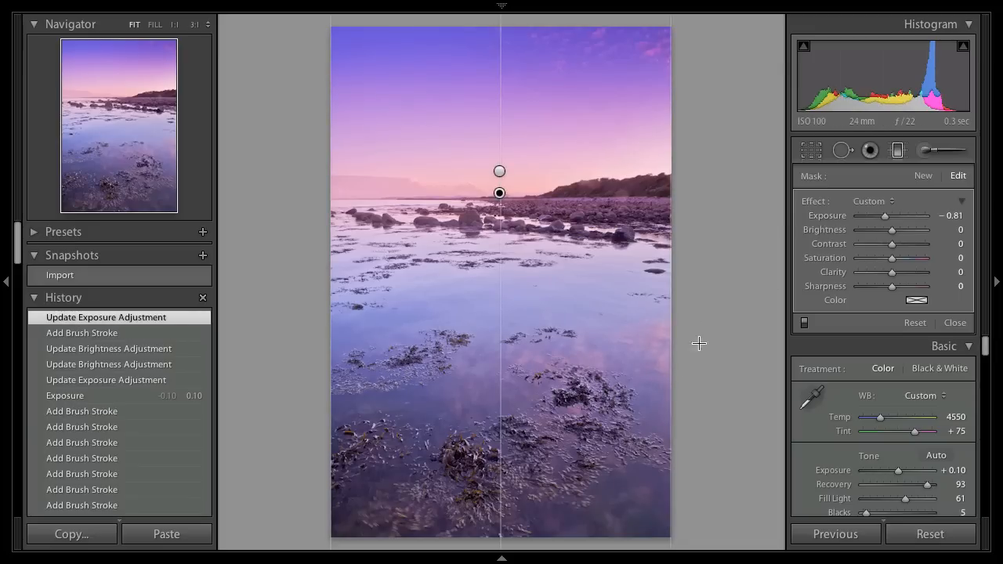
click(898, 149)
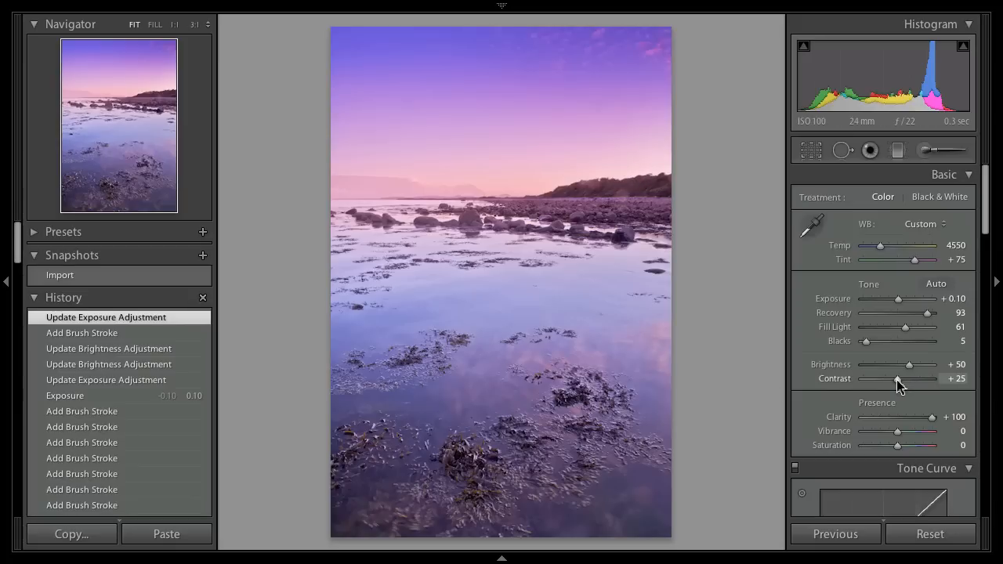
mouse_move(898, 379)
mouse_down()
mouse_move(911, 381)
mouse_move(889, 383)
mouse_move(909, 382)
mouse_up()
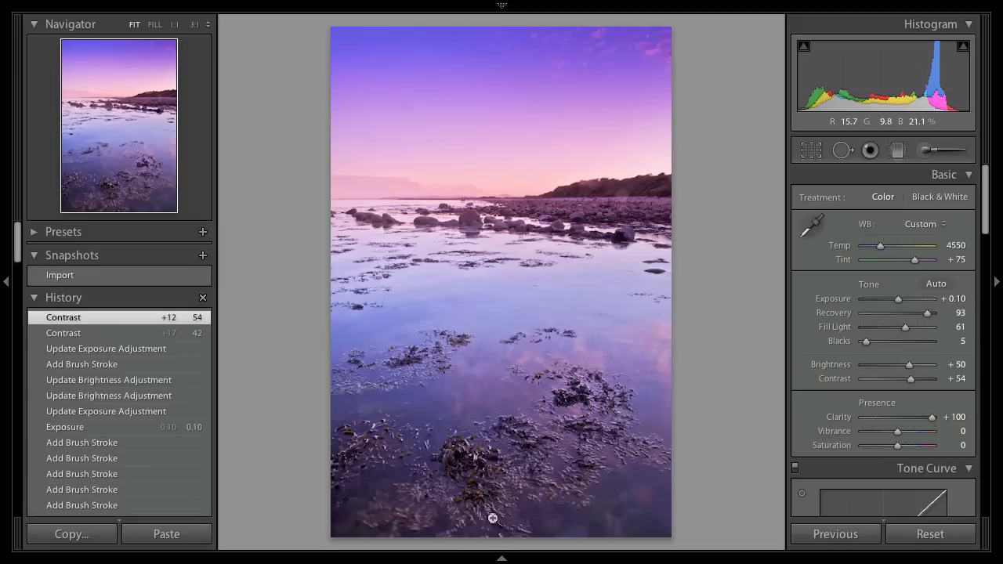
- Open the edited virtual copy of IMG_1059.dng in Adobe Photoshop CS5
mouse_move(501, 559)
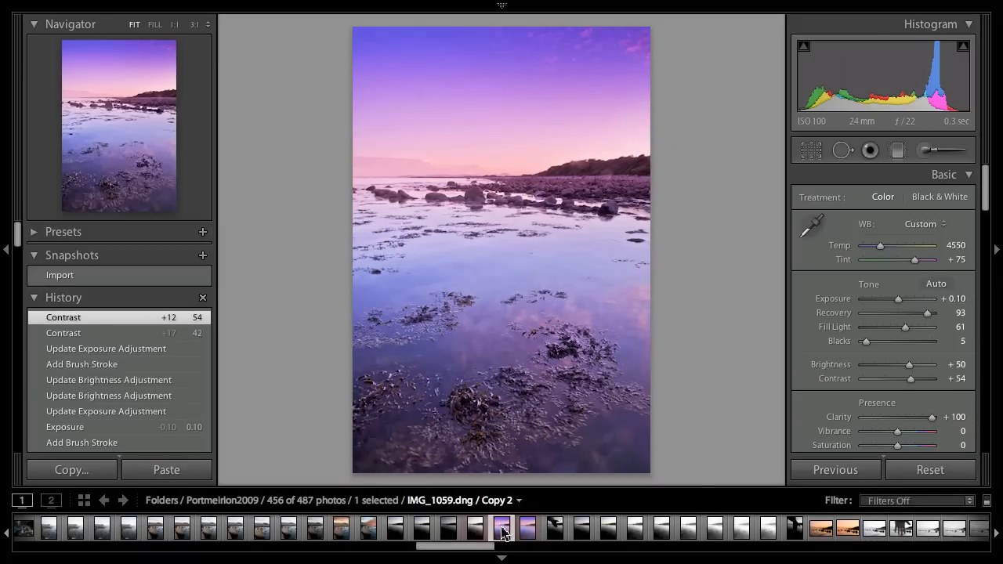
right_click(501, 532)
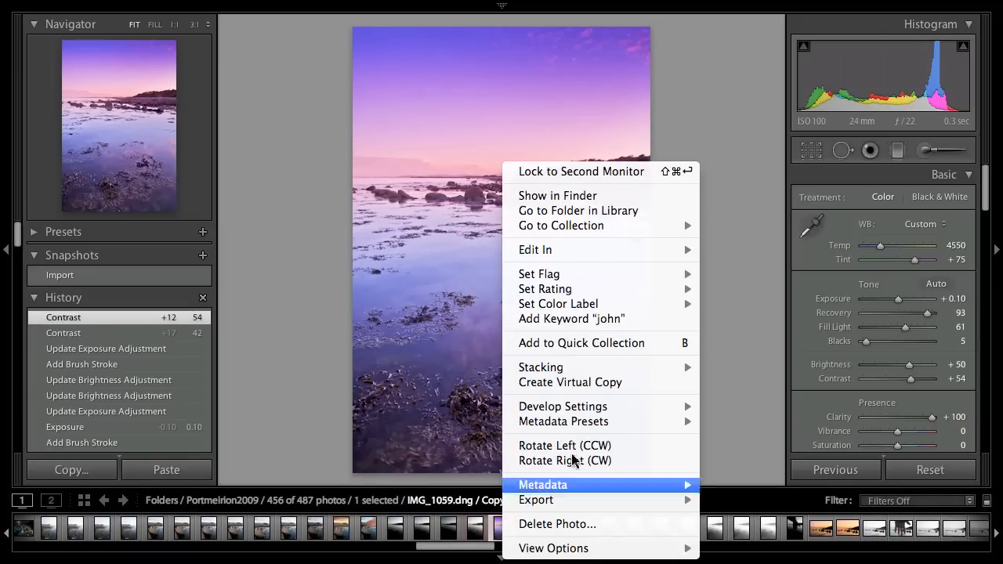
mouse_move(681, 250)
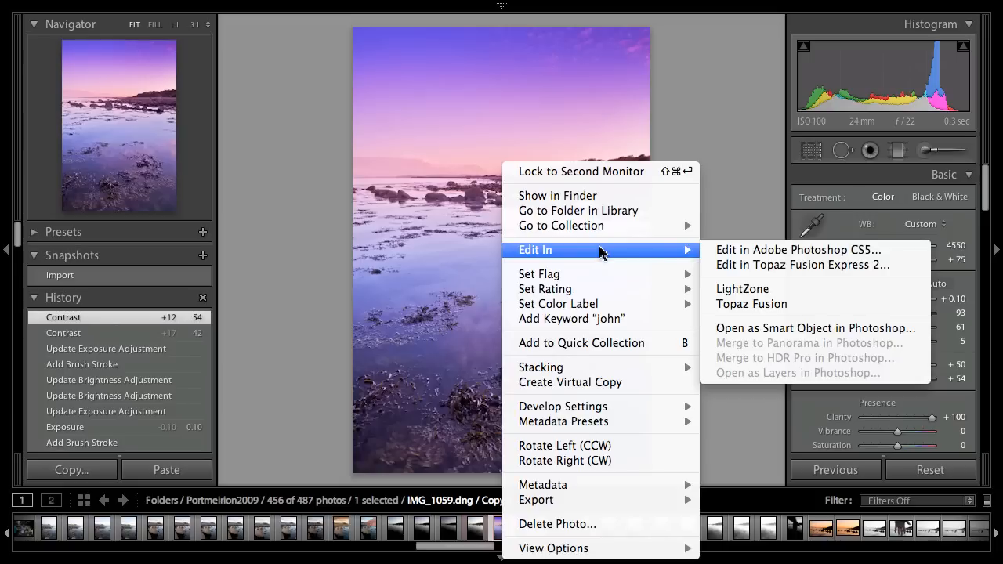
click(741, 251)
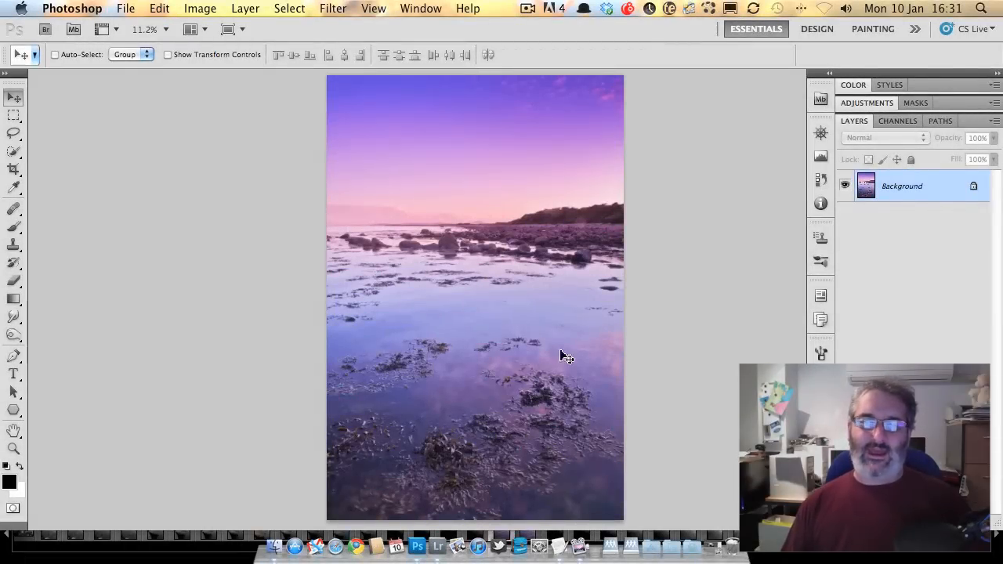
- Add a new empty layer above the Background layer for retouching the sky
scroll(399, 196, up, 3)
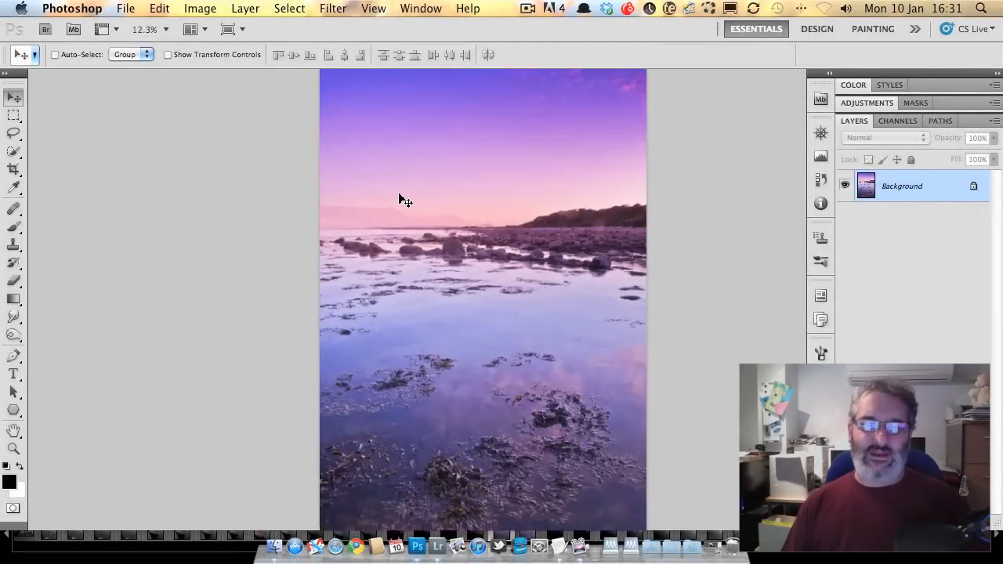
drag(421, 164, 468, 298)
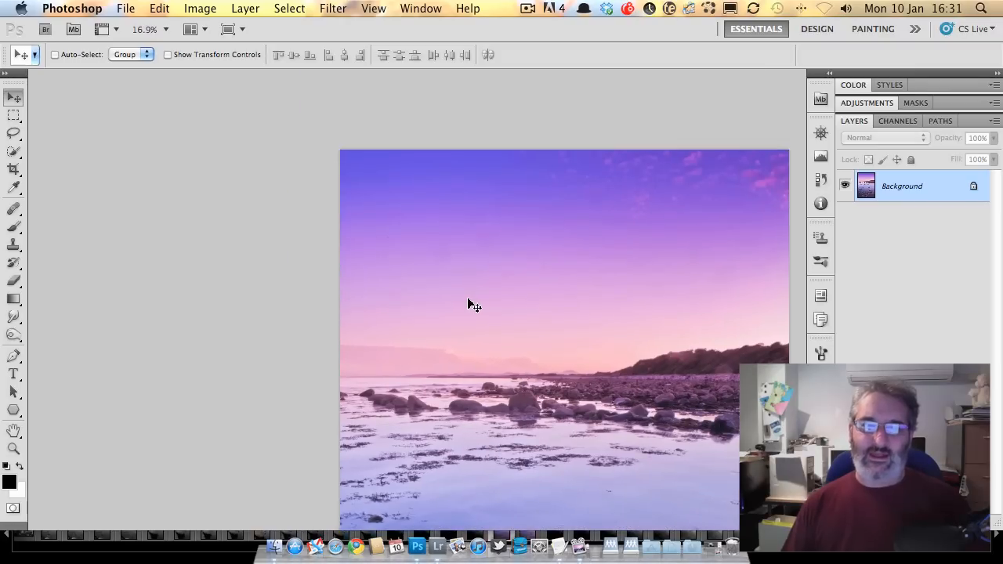
scroll(469, 304, up, 2)
scroll(468, 309, up, 3)
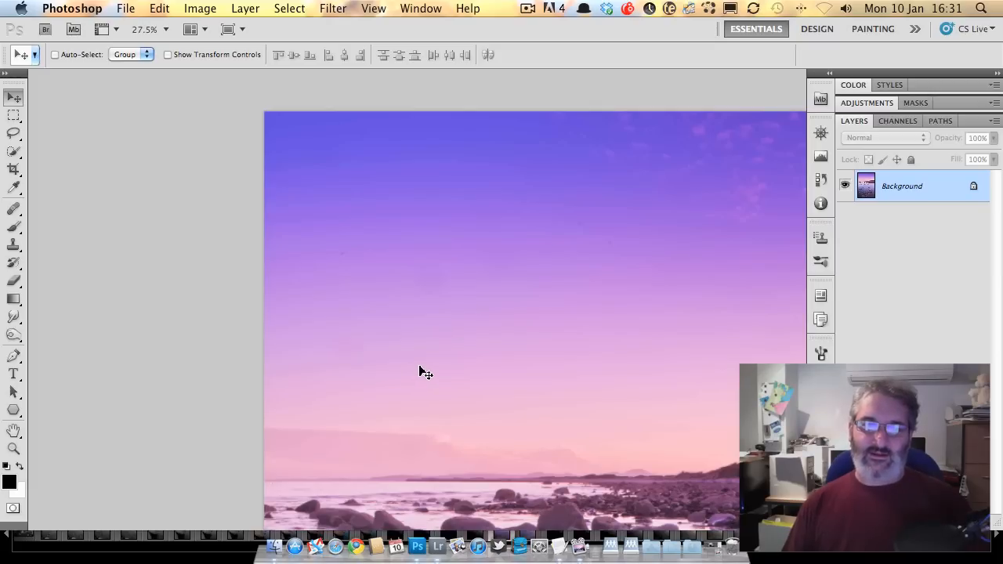
scroll(419, 369, up, 2)
scroll(502, 338, up, 1)
drag(503, 338, 463, 381)
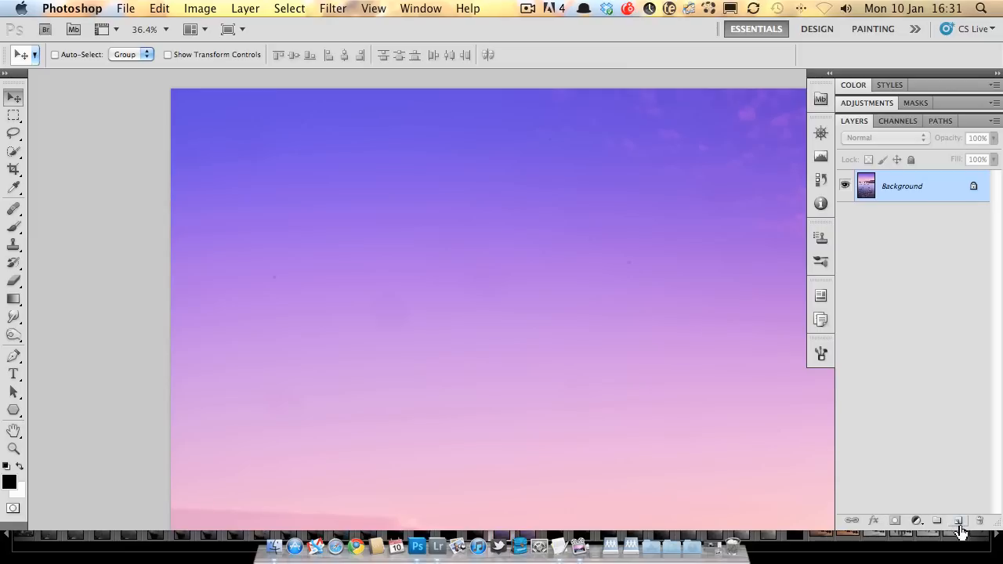
click(958, 522)
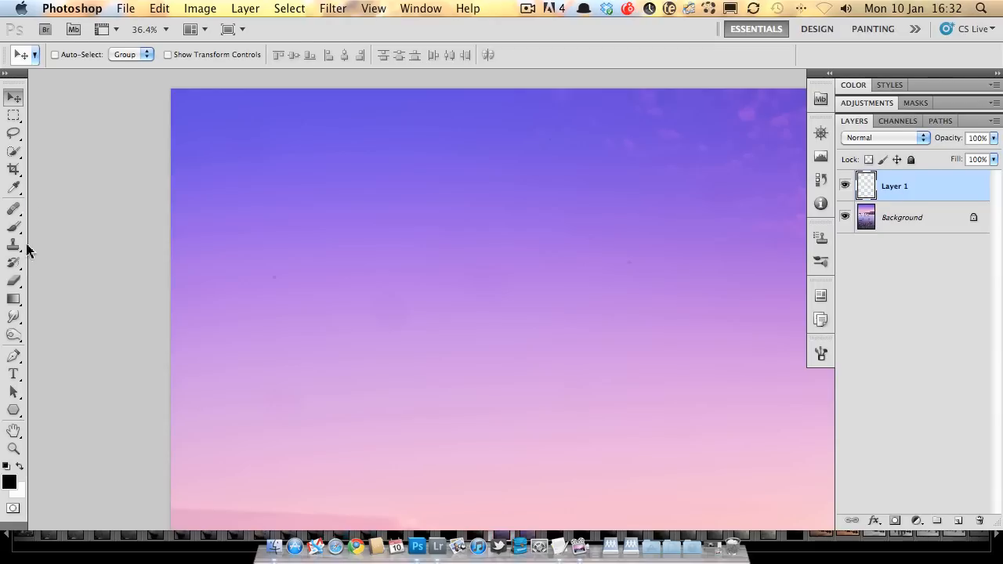
- Remove the small dark spot in the left part of the sky with the content-aware Spot Healing Brush at size 25
key(j)
click(14, 213)
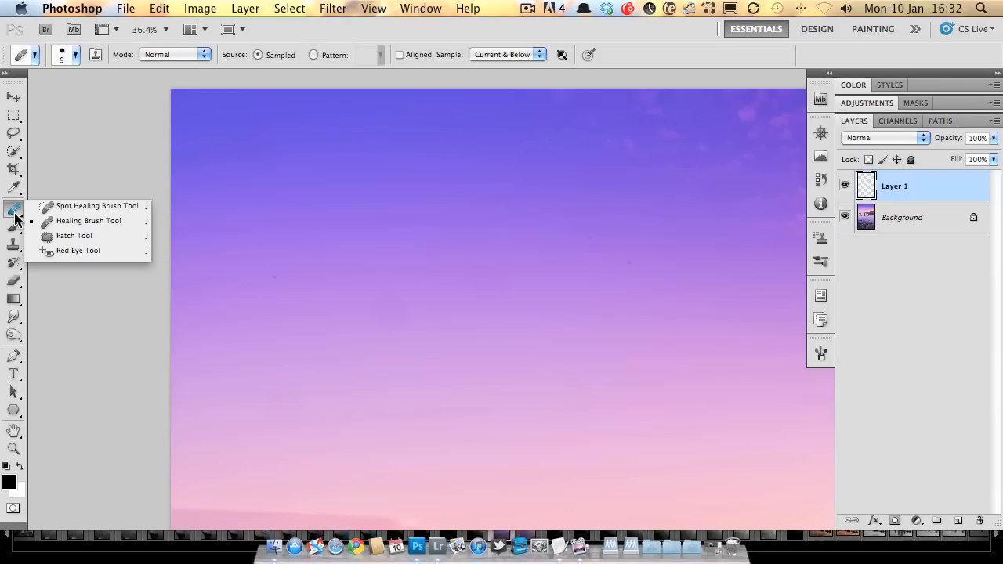
click(76, 209)
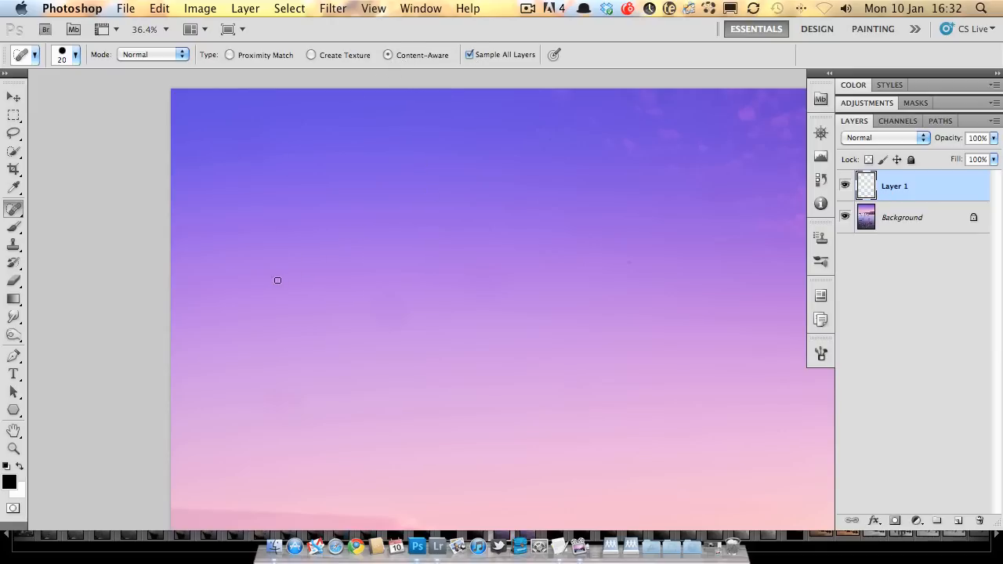
scroll(273, 277, up, 2)
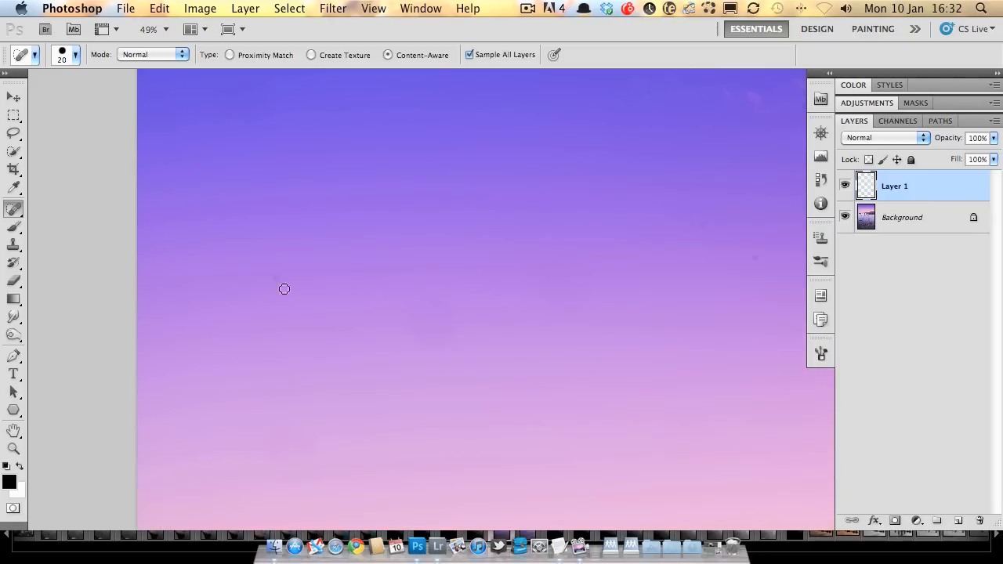
key(bracketleft)
- Heal the remaining small dust spots in the sky above the headland with the Spot Healing Brush
key(space)
drag(522, 446, 531, 274)
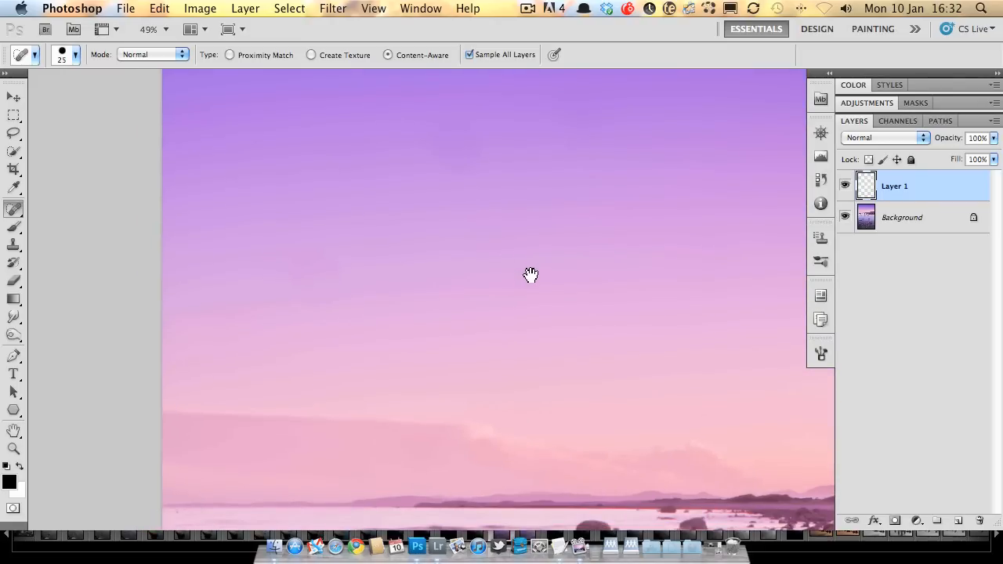
drag(622, 288, 459, 373)
drag(650, 274, 566, 228)
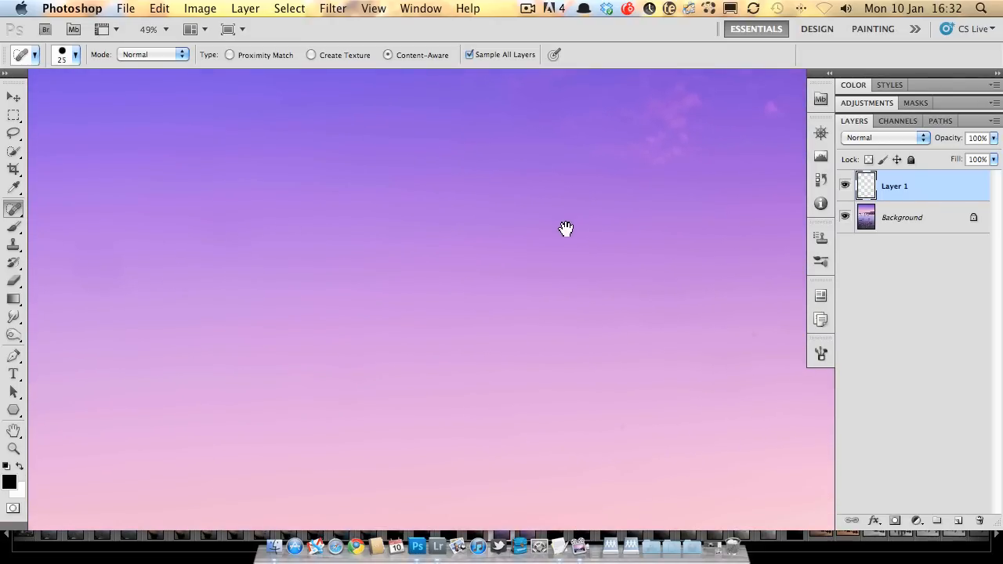
drag(569, 321, 540, 287)
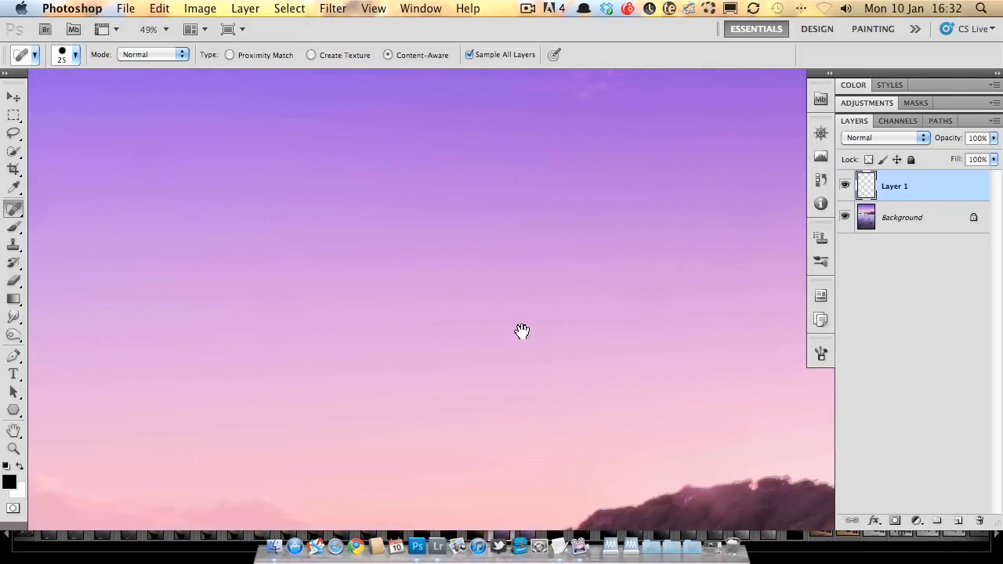
drag(522, 330, 497, 293)
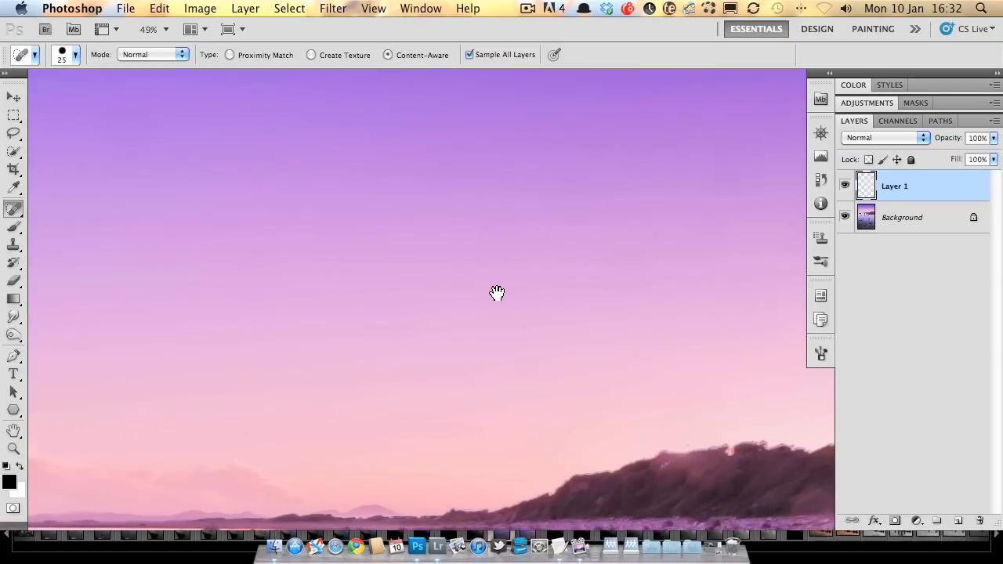
right_click(523, 326)
click(497, 343)
mouse_move(627, 418)
mouse_down()
mouse_move(481, 463)
mouse_move(459, 491)
mouse_up()
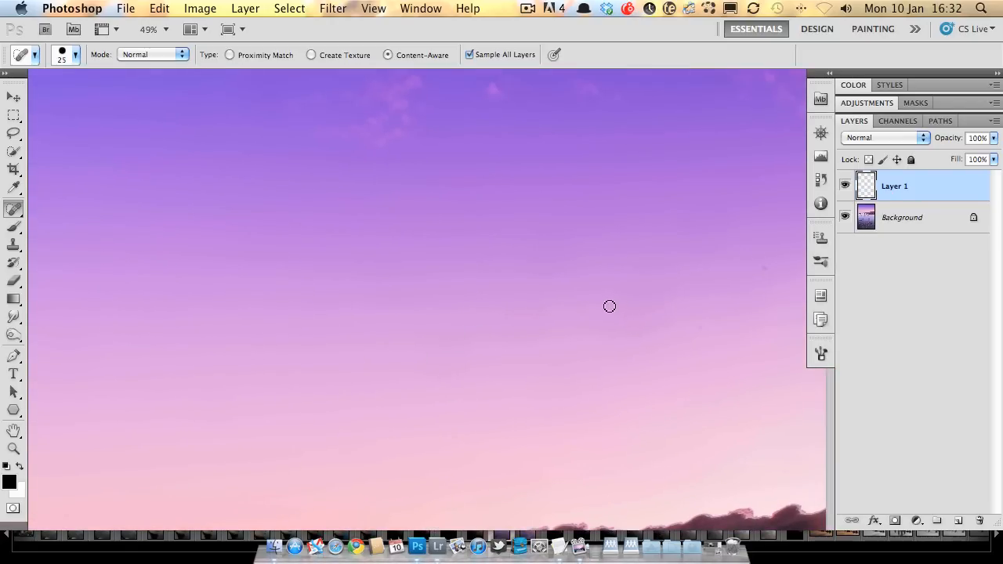
click(766, 268)
mouse_move(701, 328)
mouse_down()
mouse_move(560, 376)
mouse_move(489, 388)
mouse_move(502, 423)
mouse_move(504, 401)
mouse_move(486, 404)
mouse_up()
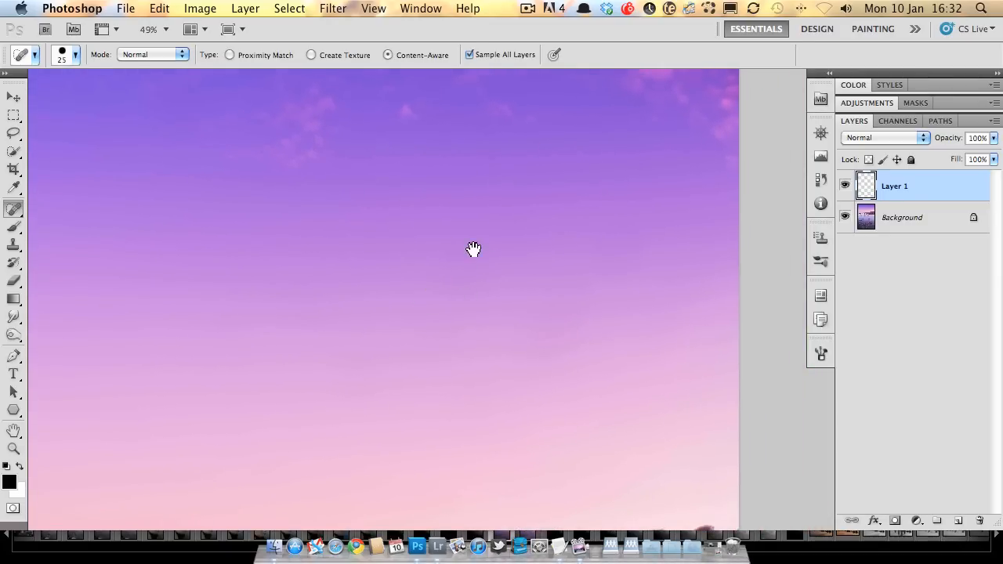
- Enlarge the healing brush to 175 and heal the large faint smudges in the middle of the right-hand sky
key(bracketright)
key(bracketright)
key(bracketright)
key(bracketright)
key(bracketright)
key(bracketright)
key(bracketright)
key(bracketright)
key(bracketright)
drag(441, 352, 441, 385)
click(457, 311)
- Heal the leftover uneven patches in the purple-pink sky above the headland with the large healing brush
mouse_move(620, 418)
mouse_down()
mouse_move(604, 337)
mouse_move(593, 368)
mouse_up()
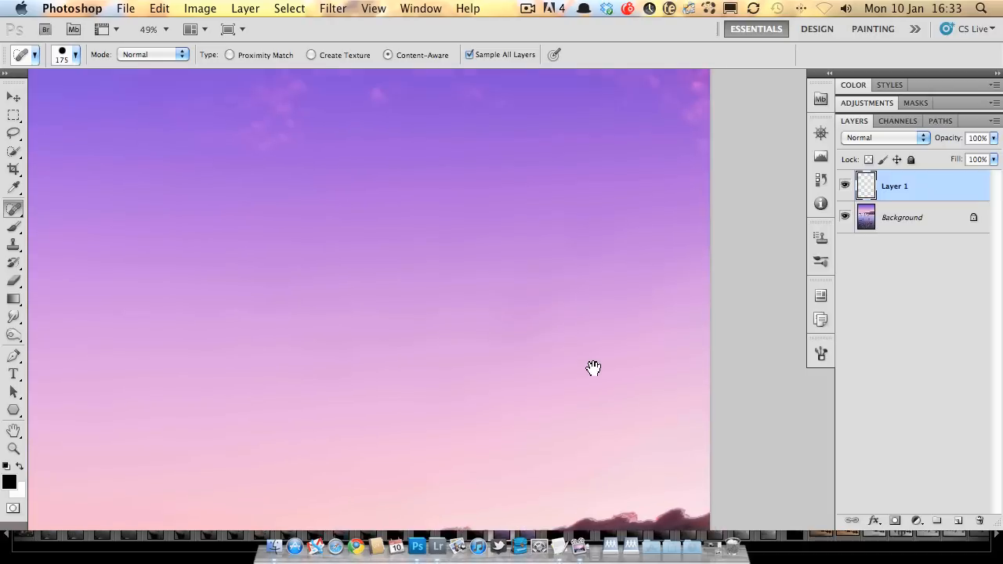
click(588, 245)
mouse_move(463, 381)
mouse_down()
mouse_move(537, 363)
mouse_move(573, 316)
mouse_move(495, 318)
mouse_move(452, 336)
mouse_move(504, 374)
mouse_move(533, 351)
mouse_move(512, 354)
mouse_up()
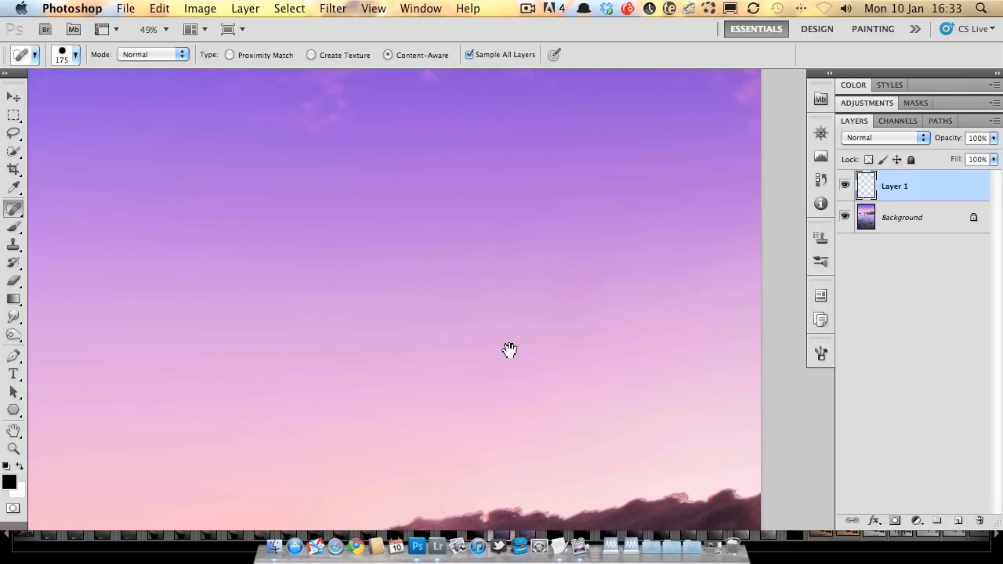
mouse_move(507, 350)
mouse_down()
mouse_move(457, 324)
mouse_move(466, 353)
mouse_move(486, 346)
mouse_up()
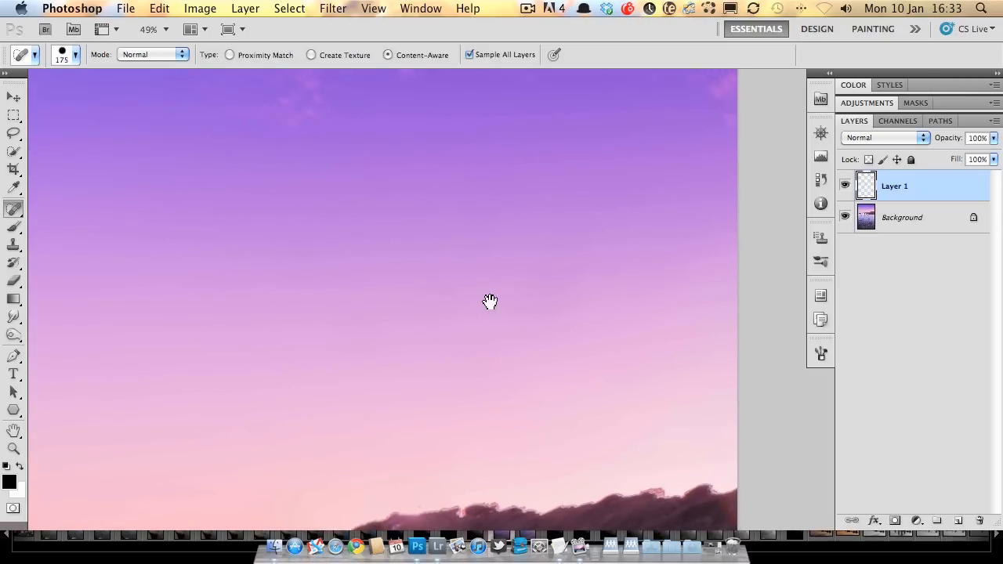
click(470, 225)
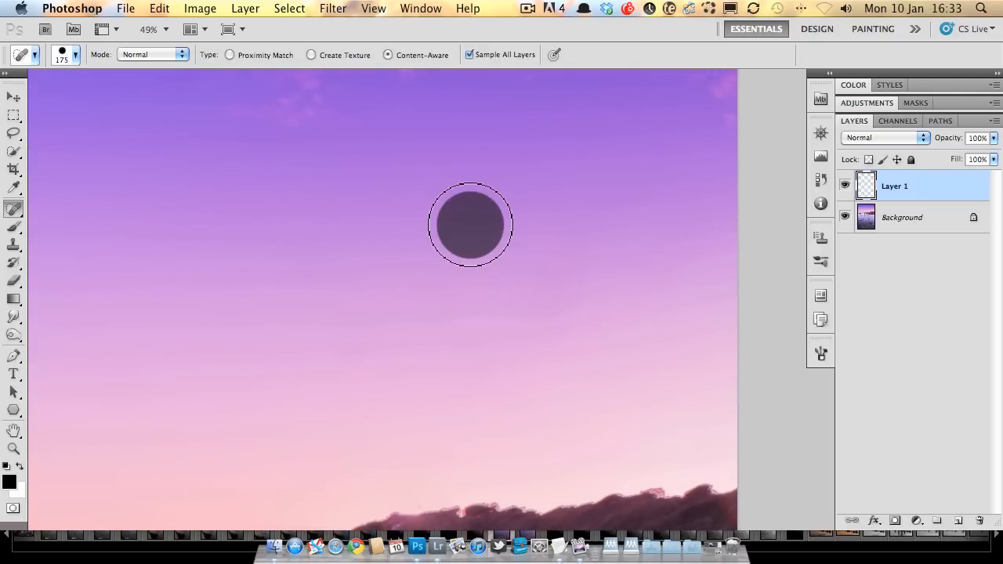
click(546, 306)
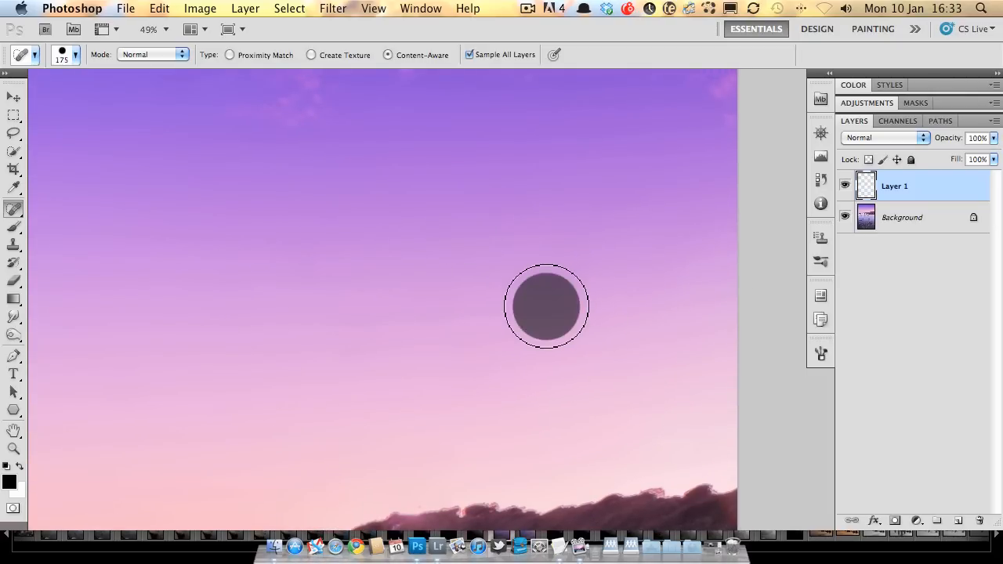
click(570, 261)
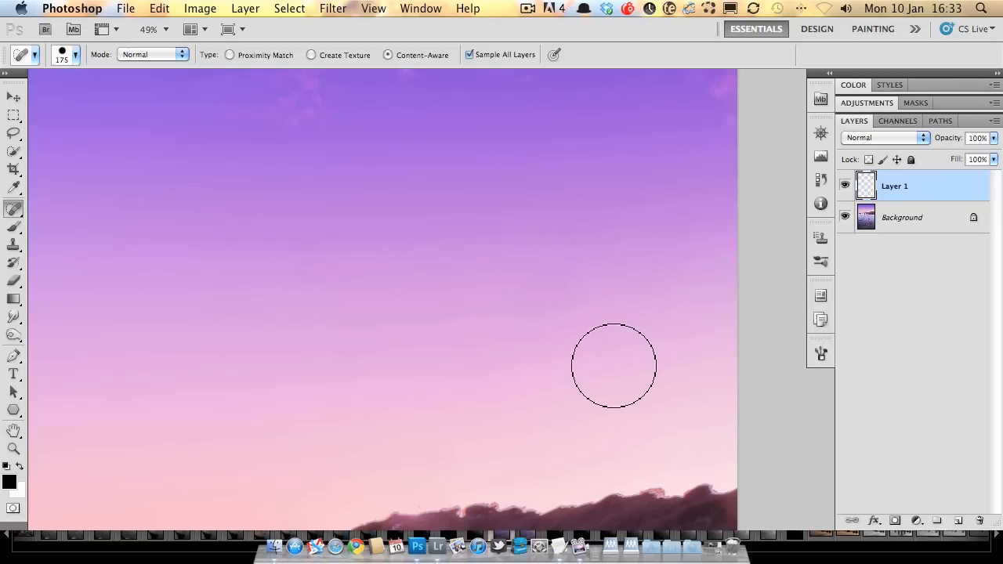
- Heal the faint smudges in the left part of the purple sky with the 175-size Spot Healing Brush
drag(575, 381, 635, 323)
drag(50, 233, 240, 344)
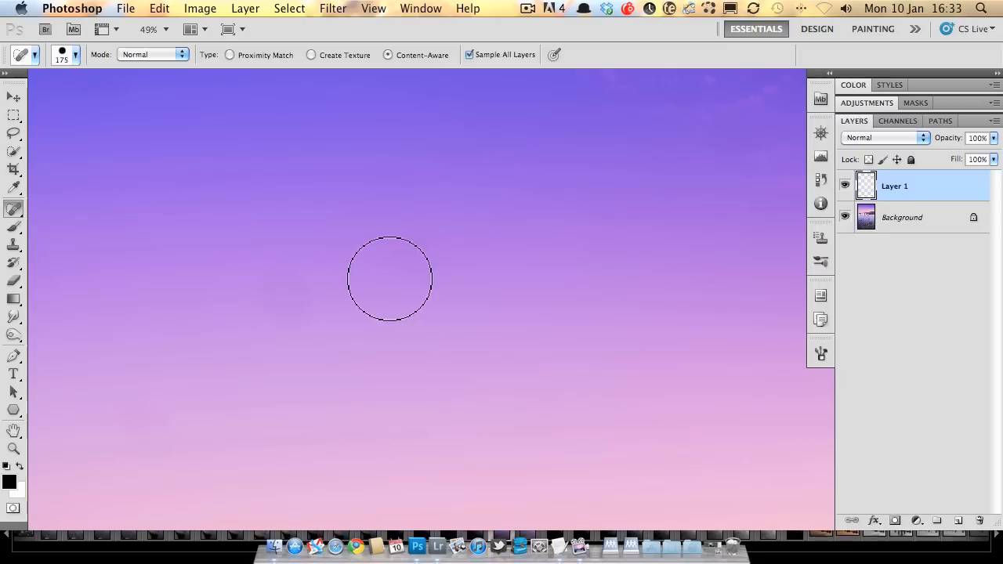
click(412, 267)
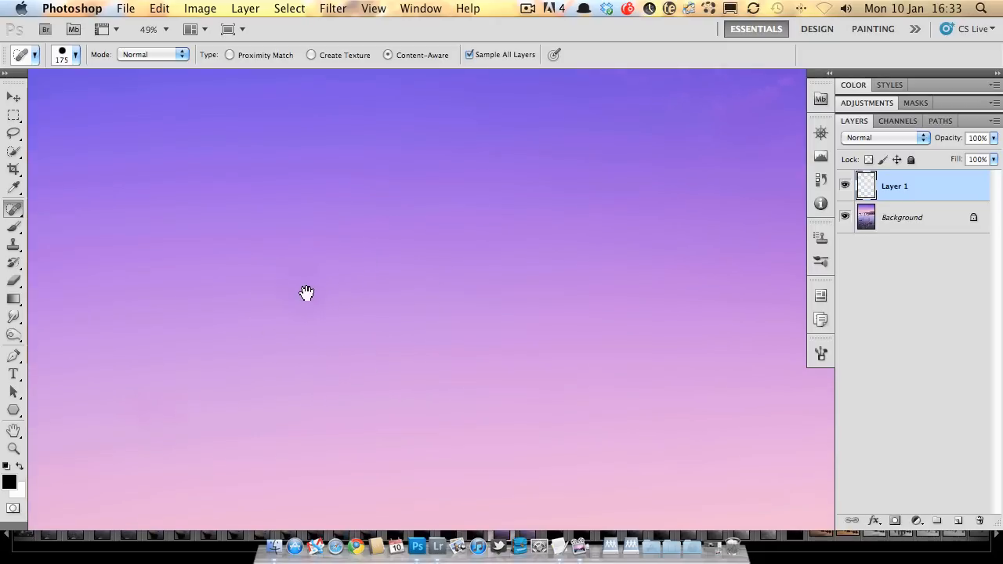
drag(306, 291, 347, 282)
click(347, 279)
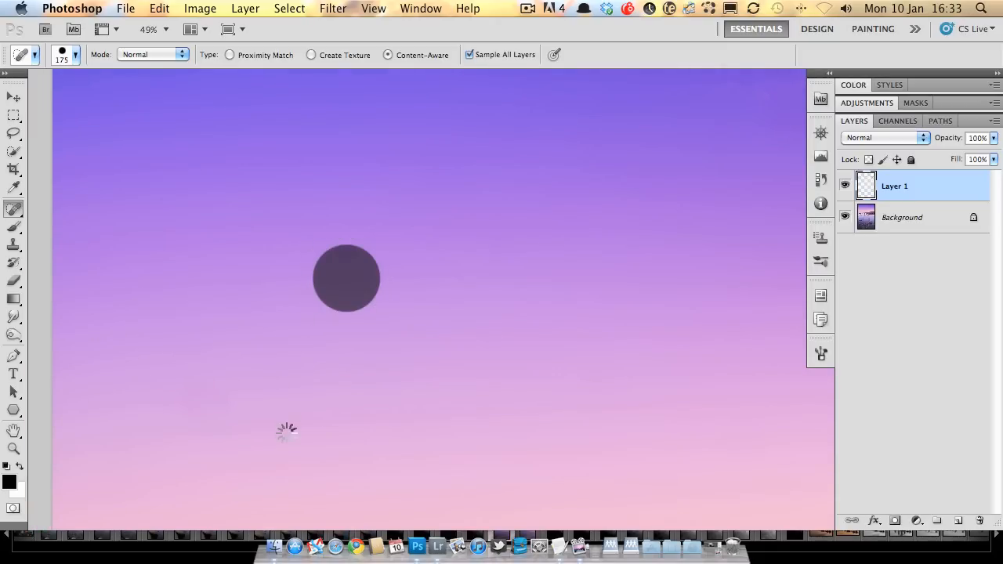
drag(305, 434, 370, 360)
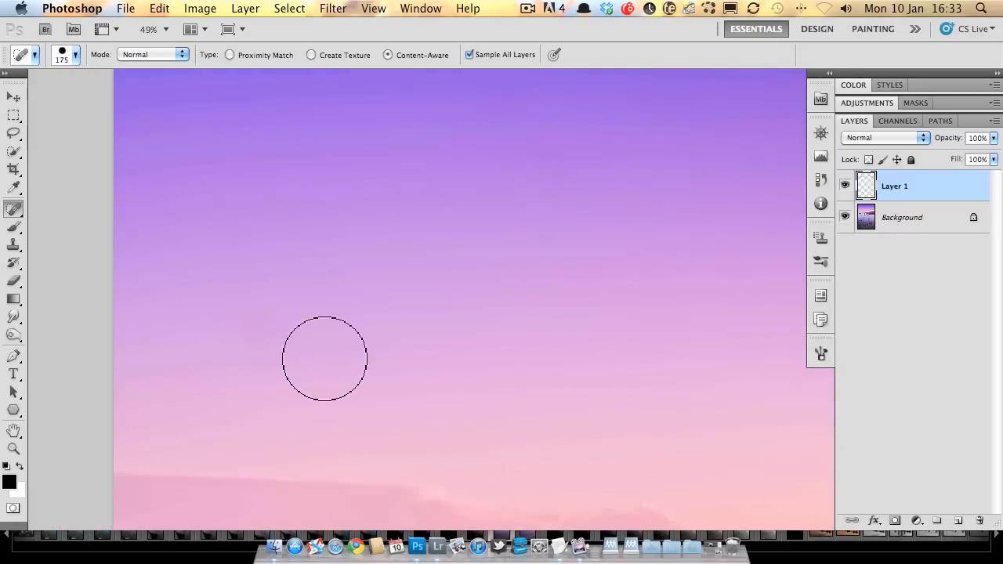
click(265, 345)
mouse_move(656, 394)
mouse_down()
mouse_move(517, 403)
mouse_move(431, 439)
mouse_move(410, 423)
mouse_move(427, 408)
mouse_up()
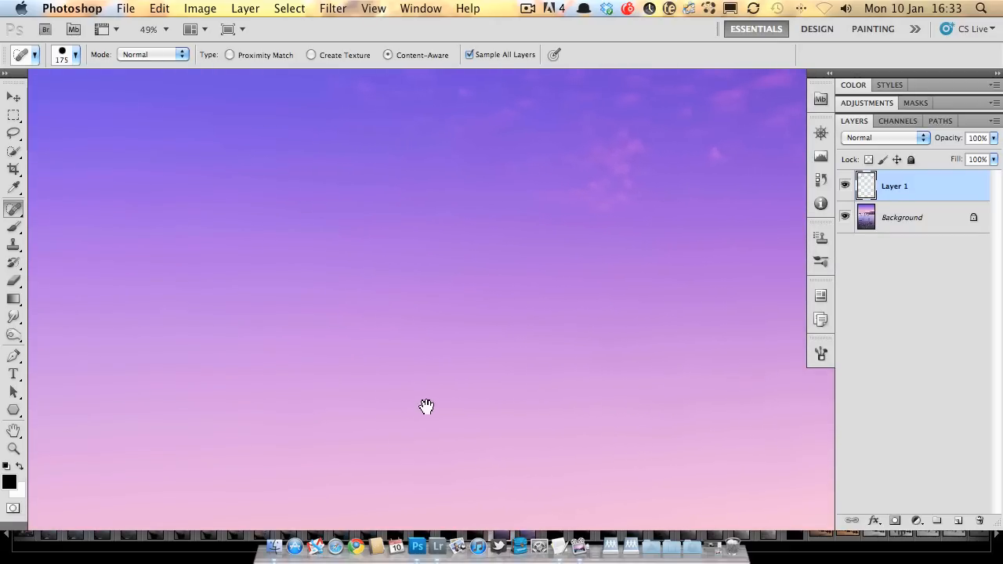
- Reduce the healing brush to 125 and remove the two small rocks cut off by the photo's left edge near the shoreline
scroll(429, 401, down, 5)
scroll(429, 401, up, 1)
drag(414, 443, 478, 215)
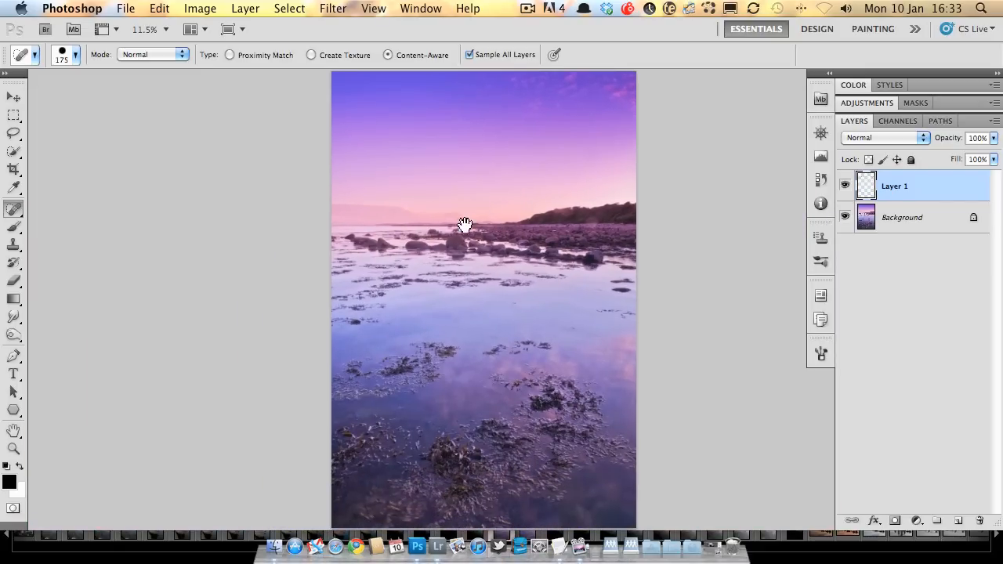
scroll(333, 248, up, 4)
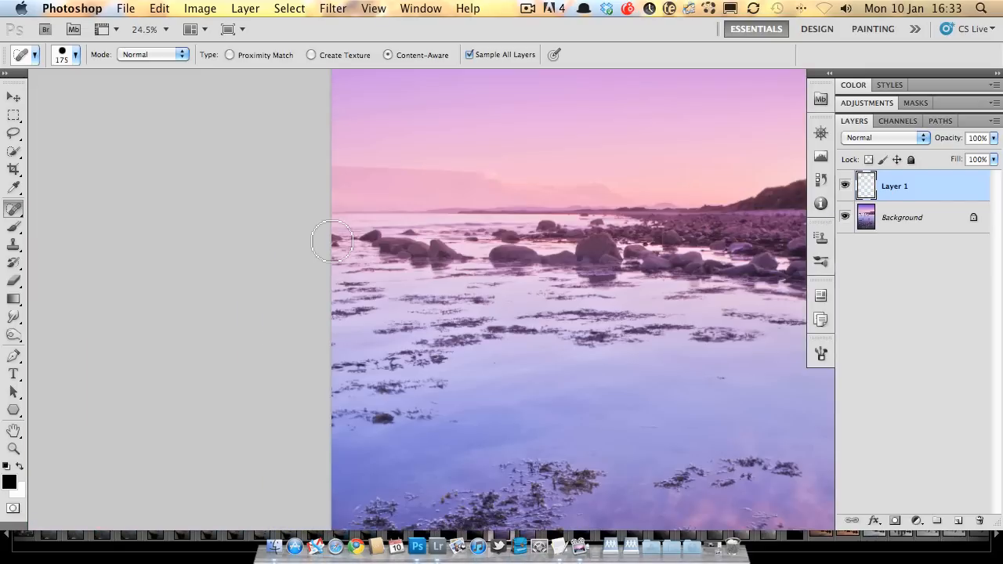
scroll(332, 241, up, 1)
scroll(332, 240, up, 1)
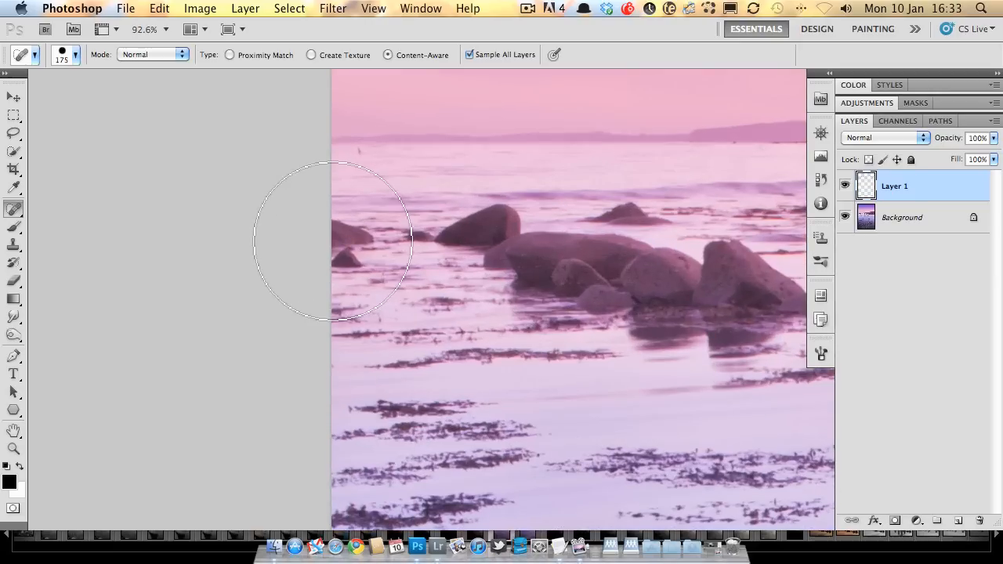
key(bracketleft)
key(bracketleft)
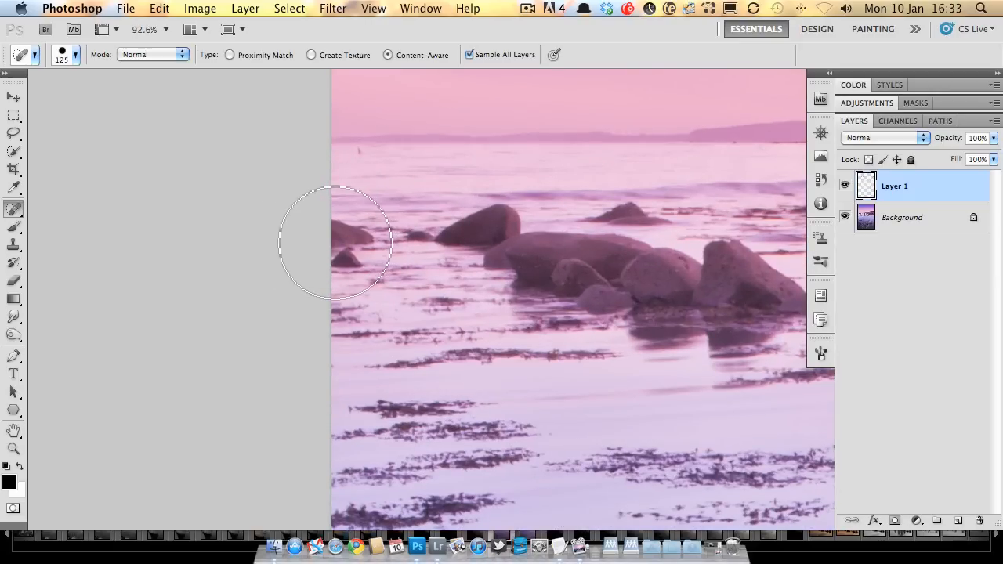
click(345, 242)
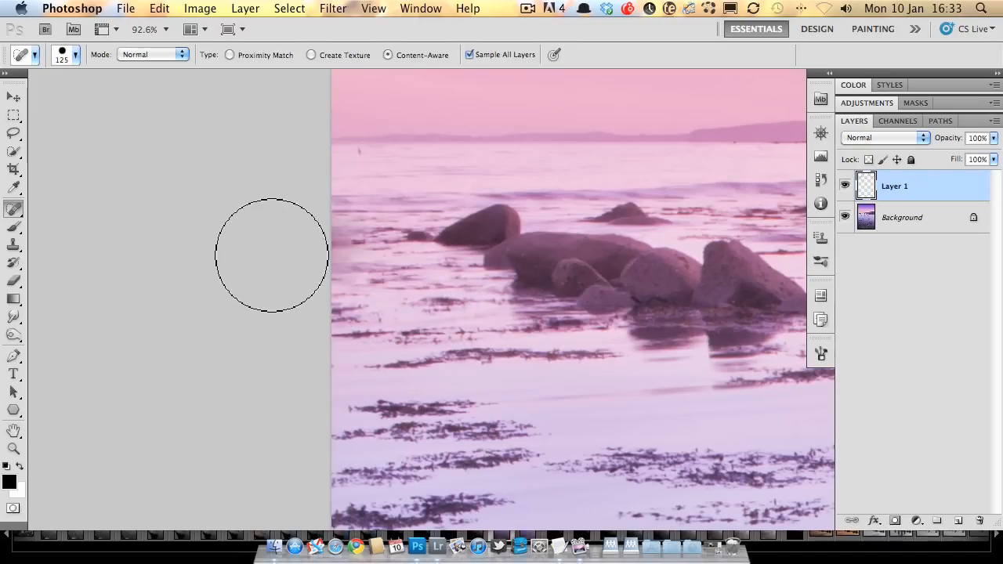
- Shrink the healing brush to 40 and clean up the smeared water at the left edge where the small rocks were removed
scroll(329, 253, down, 4)
scroll(362, 267, up, 6)
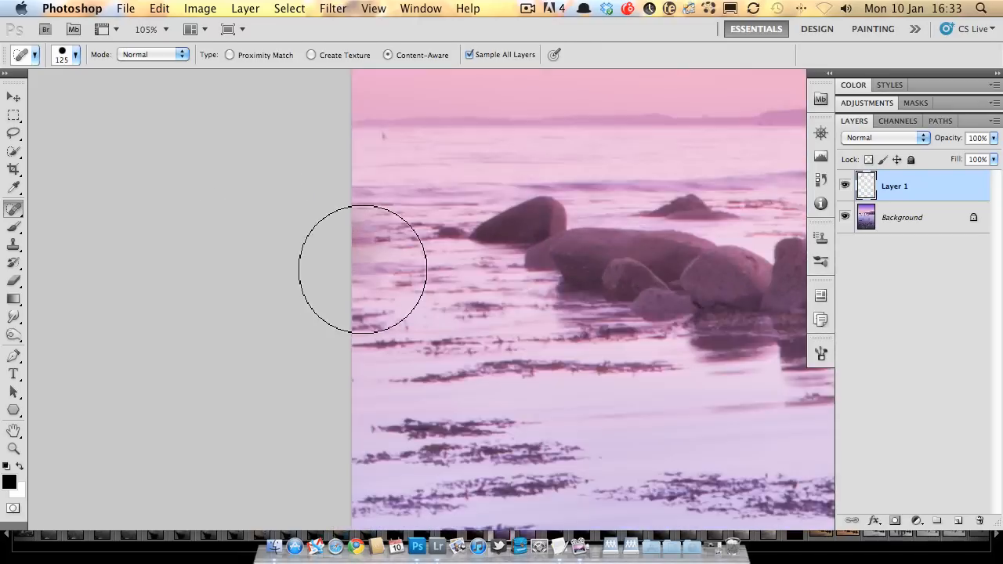
key(bracketleft)
key(bracketleft)
key(bracketleft)
key(bracketleft)
key(bracketleft)
key(bracketleft)
key(bracketleft)
key(bracketleft)
key(bracketleft)
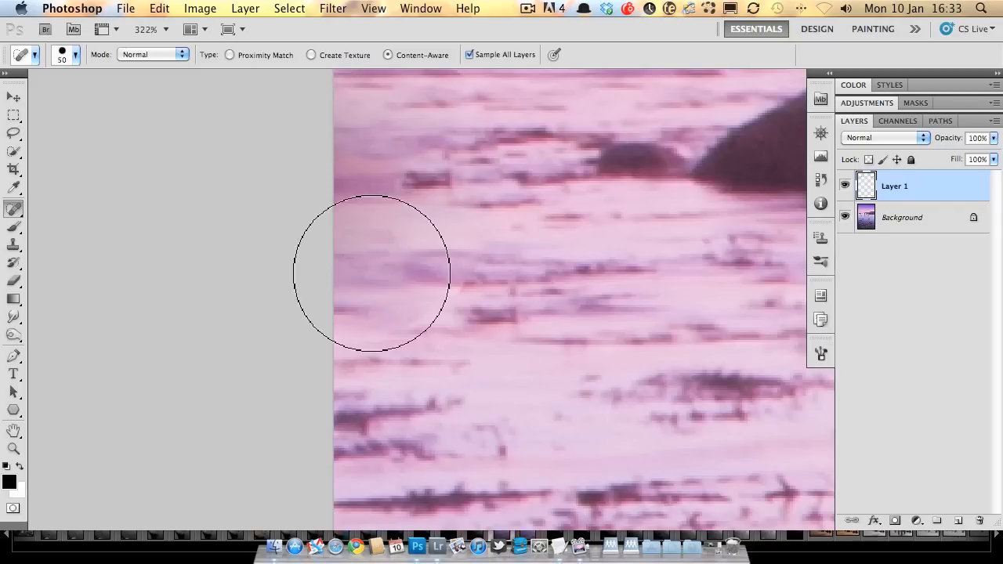
key(bracketright)
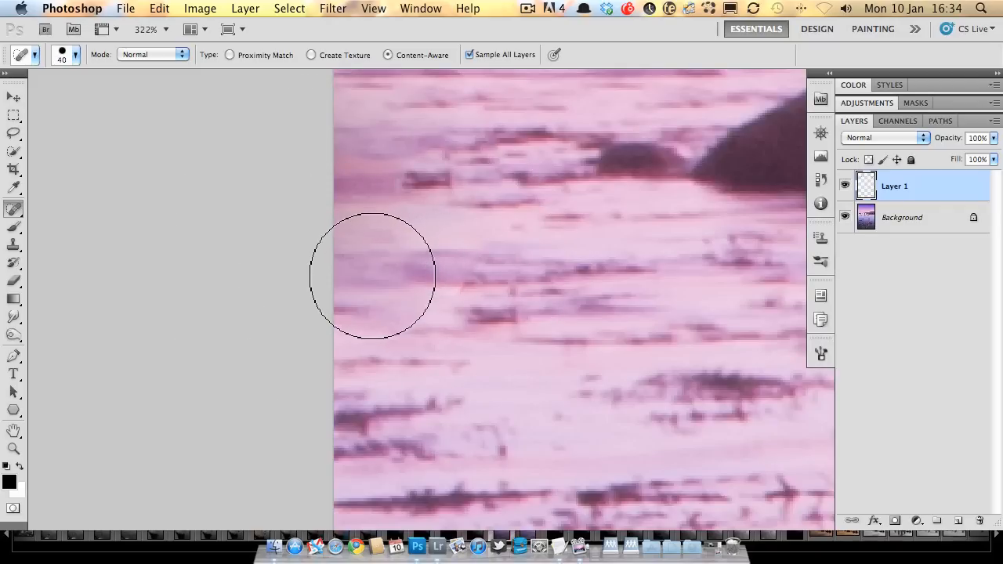
click(370, 276)
- Reduce the healing brush to 25 and smooth the remaining blotch in the water beside the left edge
key(bracketleft)
key(bracketleft)
key(bracketleft)
key(bracketleft)
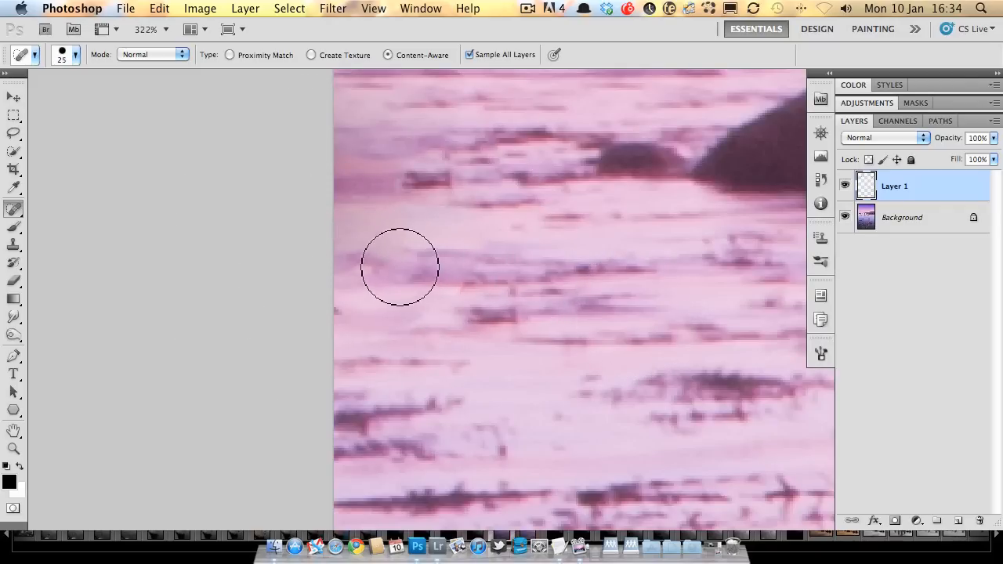
click(399, 265)
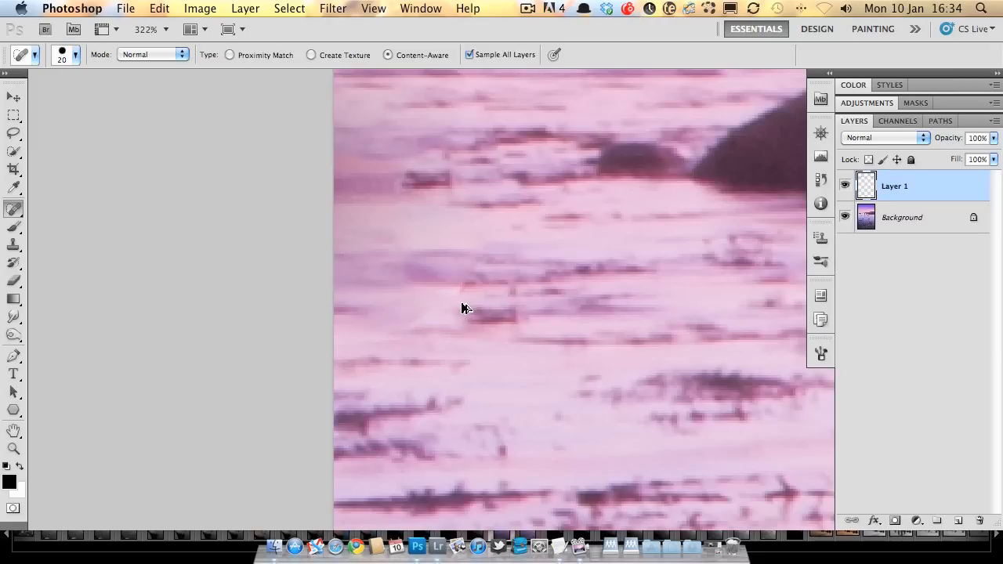
- Enlarge the healing brush to 60 and remove the small dark specks from the open water between the seaweed patches
drag(651, 289, 438, 279)
scroll(438, 280, down, 5)
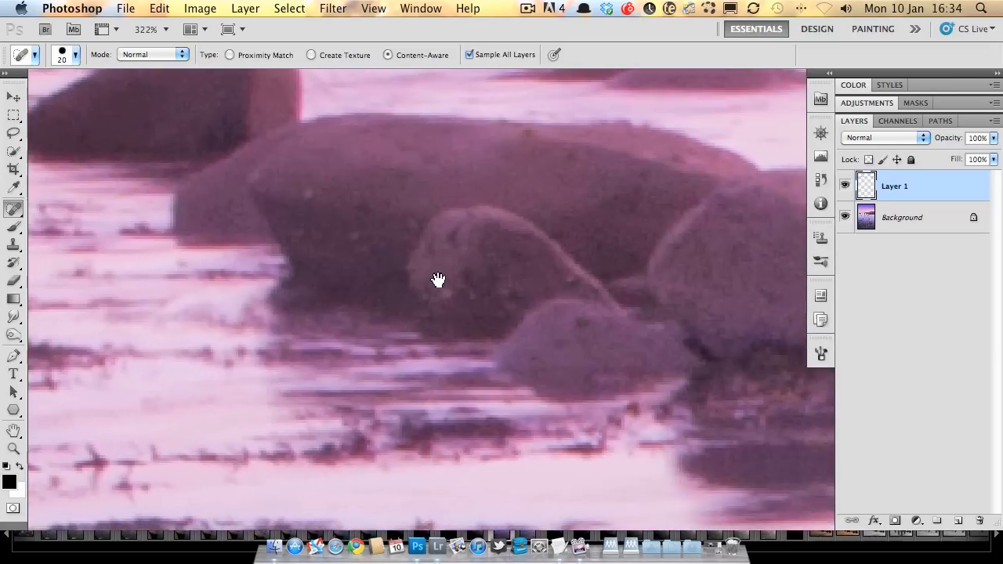
scroll(435, 280, down, 3)
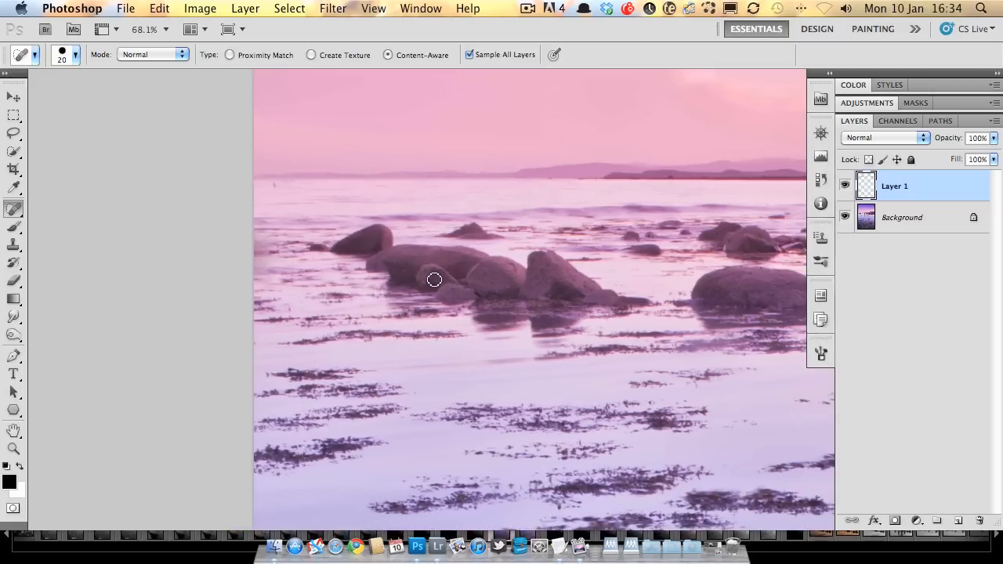
drag(535, 287, 483, 285)
drag(590, 322, 376, 176)
drag(625, 369, 468, 326)
drag(528, 323, 438, 330)
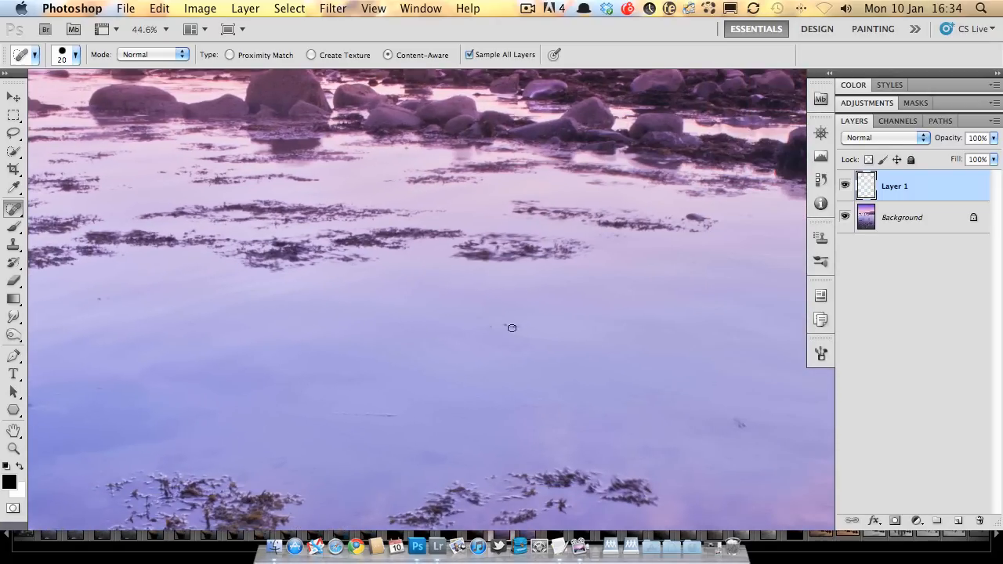
key(bracketright)
key(bracketright)
key(bracketright)
key(bracketright)
click(510, 326)
key(bracketleft)
key(bracketleft)
key(bracketleft)
key(bracketright)
key(bracketright)
click(737, 424)
- Heal the remaining specks in the left part of the calm water with the 60-size brush
mouse_move(742, 466)
mouse_down()
mouse_move(667, 399)
mouse_move(681, 408)
mouse_move(503, 403)
mouse_move(687, 419)
mouse_up()
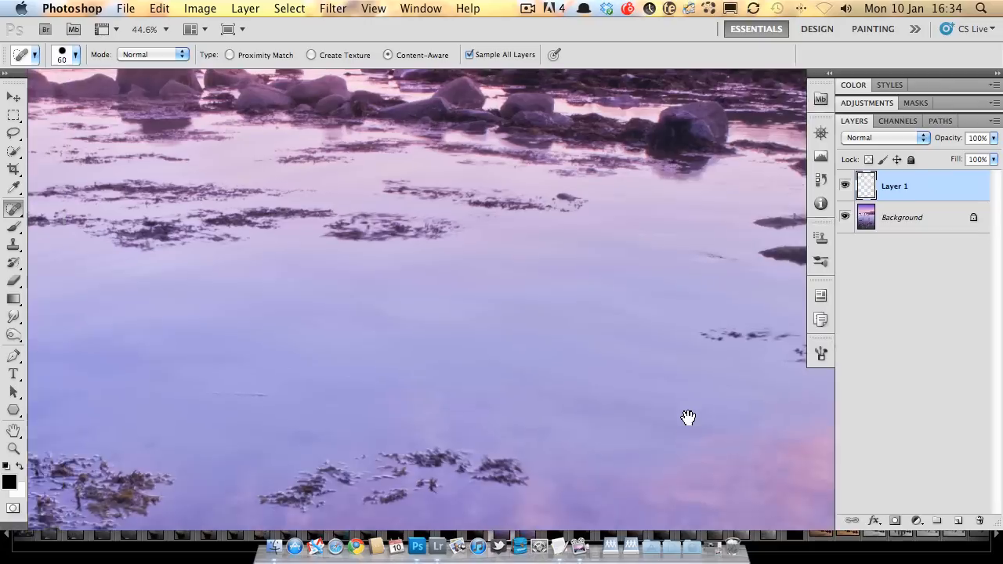
click(240, 306)
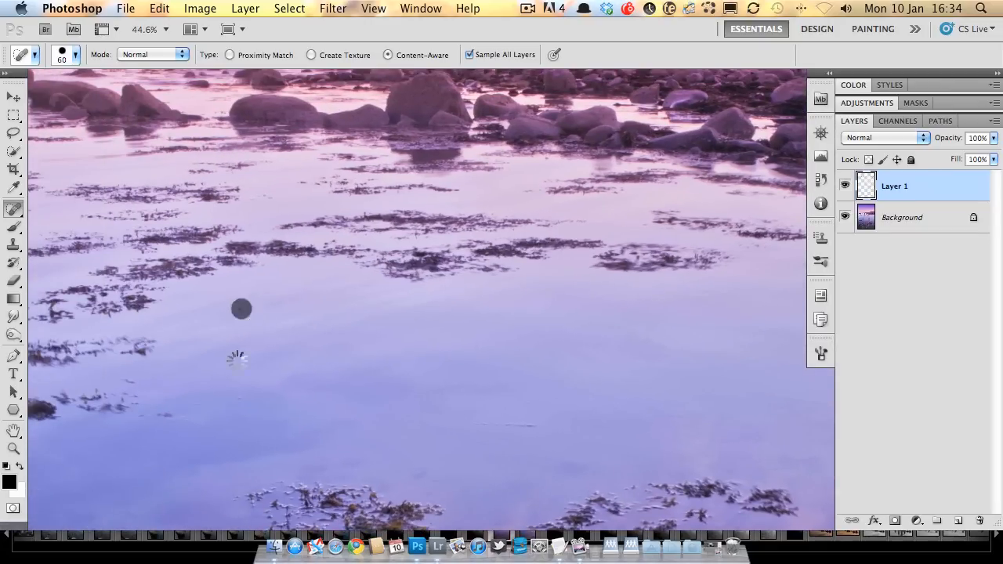
click(165, 416)
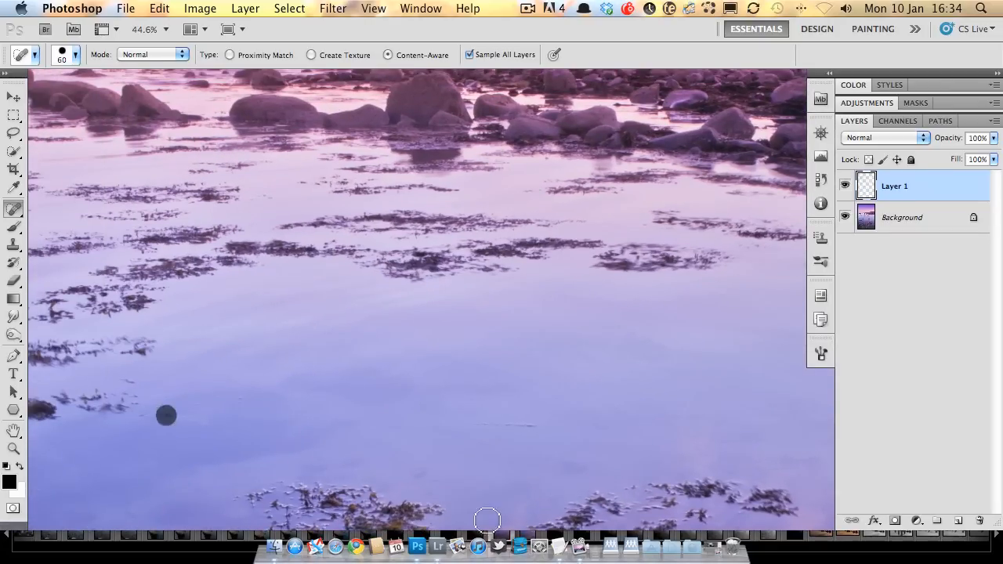
mouse_move(311, 381)
mouse_down()
mouse_move(331, 270)
mouse_move(488, 324)
mouse_move(231, 240)
mouse_move(242, 285)
mouse_move(329, 369)
mouse_move(473, 446)
mouse_up()
mouse_move(297, 173)
mouse_down()
mouse_move(309, 231)
mouse_move(375, 297)
mouse_move(457, 352)
mouse_up()
drag(350, 287, 352, 262)
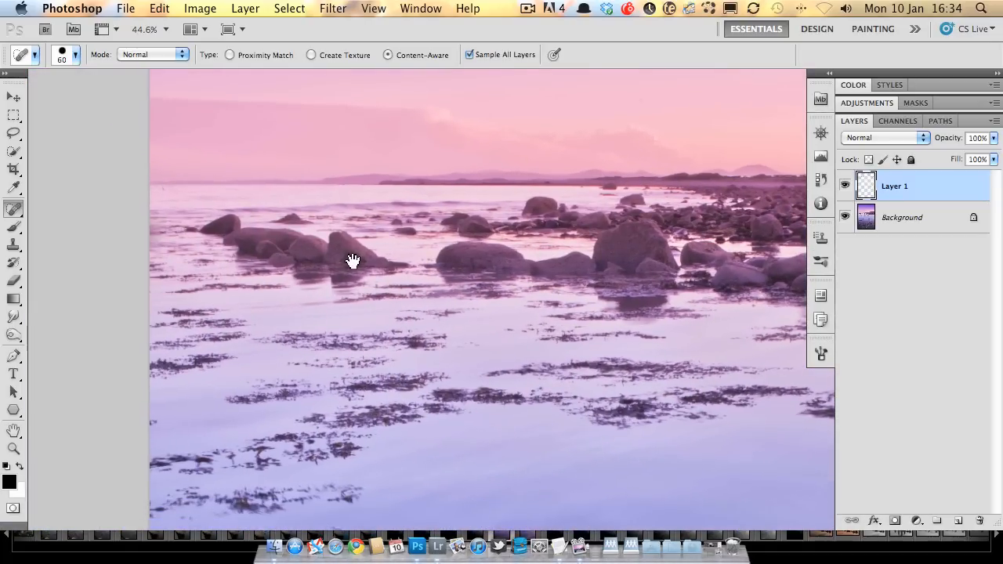
- Add a Curves adjustment layer and raise the red channel's midtones with a point at input 120, output 137
scroll(393, 308, down, 5)
drag(576, 378, 469, 312)
scroll(477, 309, down, 5)
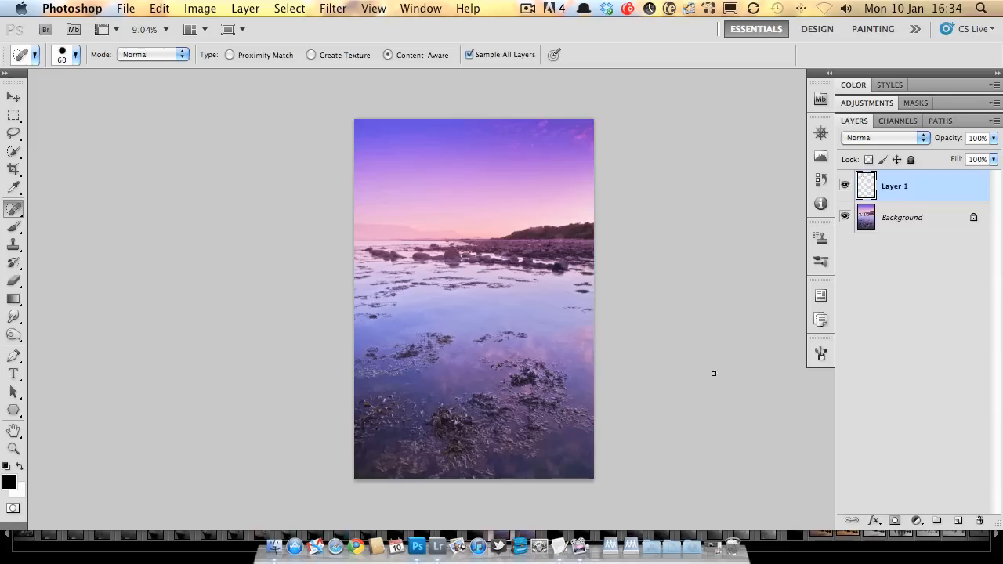
click(918, 520)
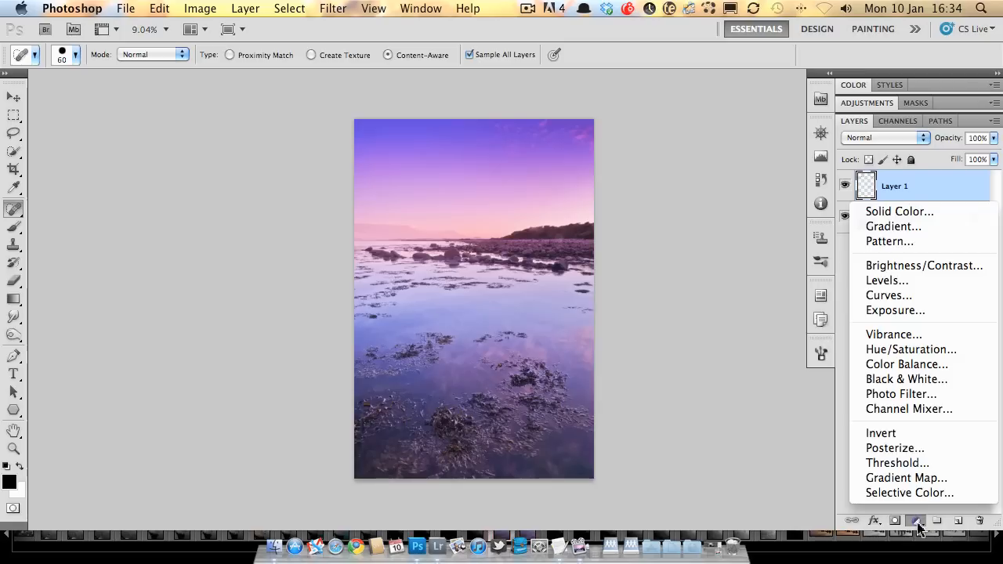
click(890, 296)
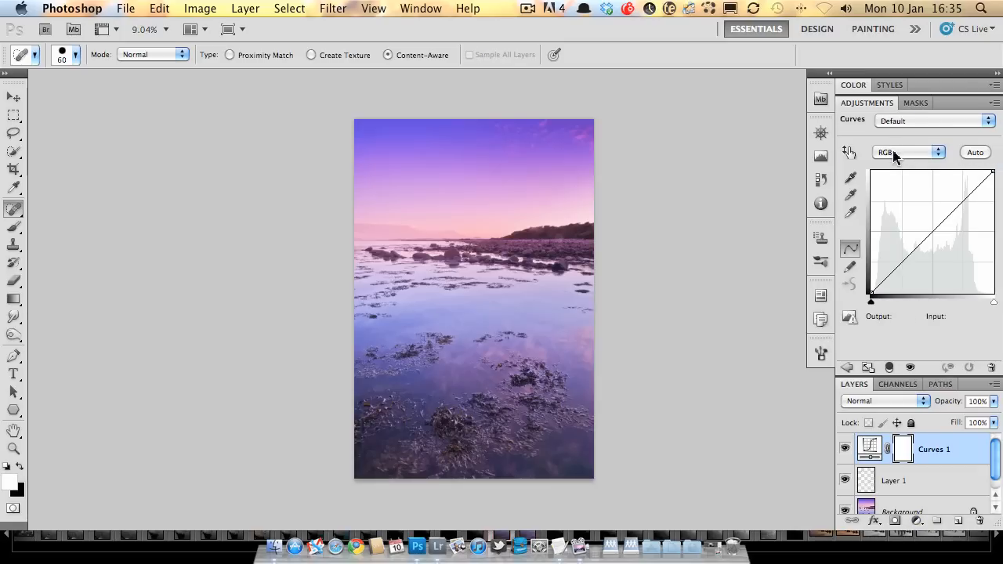
click(895, 154)
click(895, 163)
click(929, 229)
drag(929, 229, 928, 228)
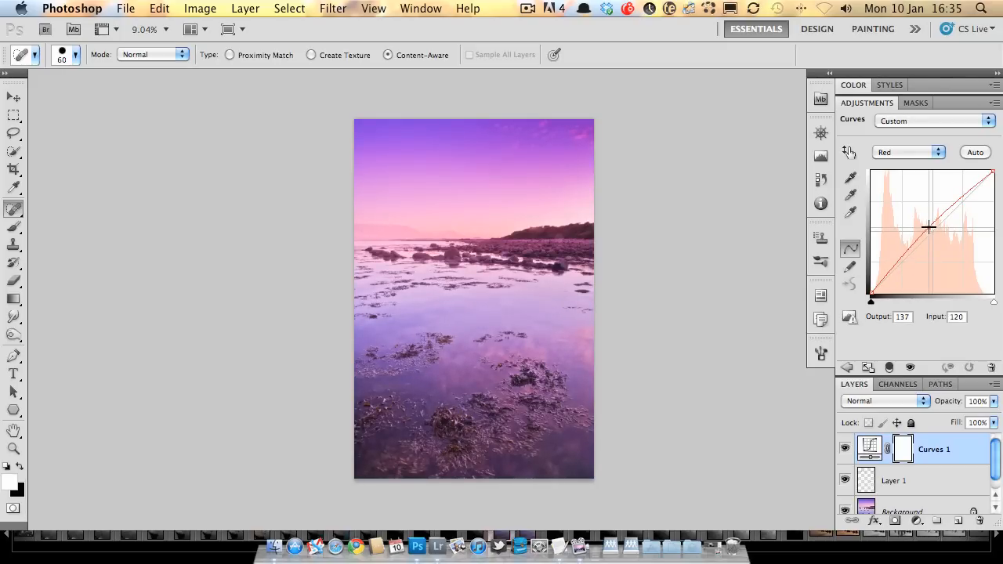
- Lower the blue channel's curve with points at input 169, output 97 and input 121, output 54
click(913, 153)
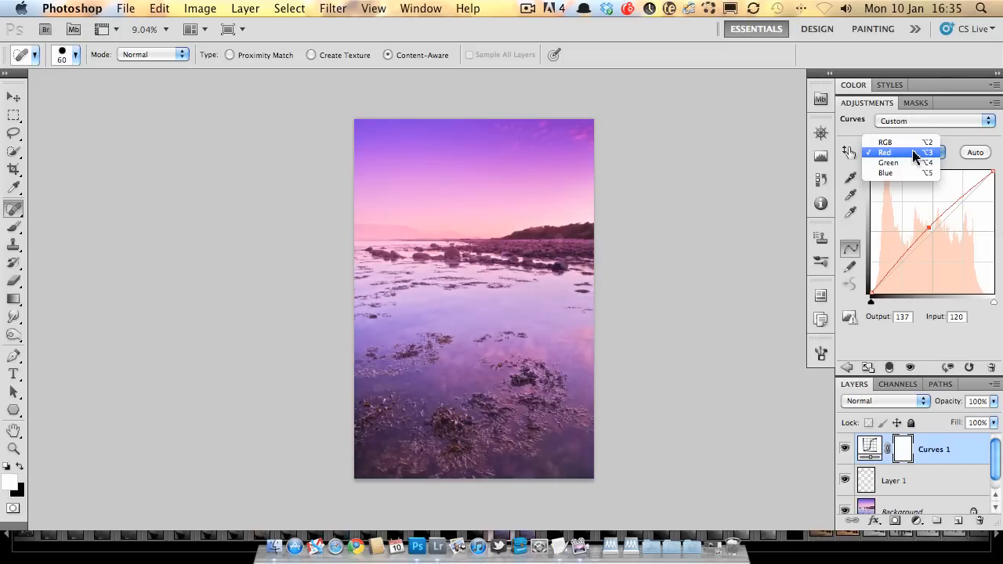
click(901, 173)
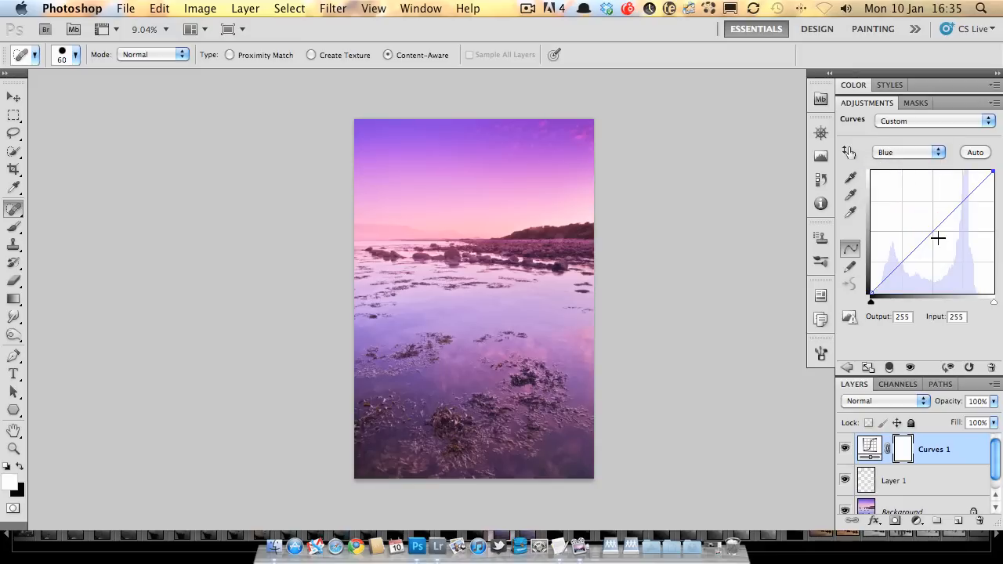
drag(932, 231, 952, 246)
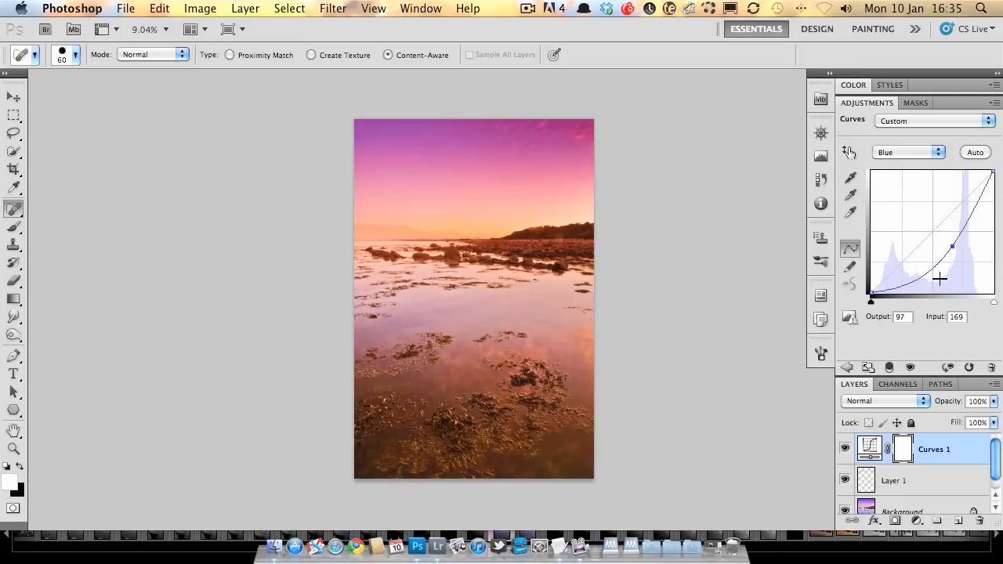
click(929, 268)
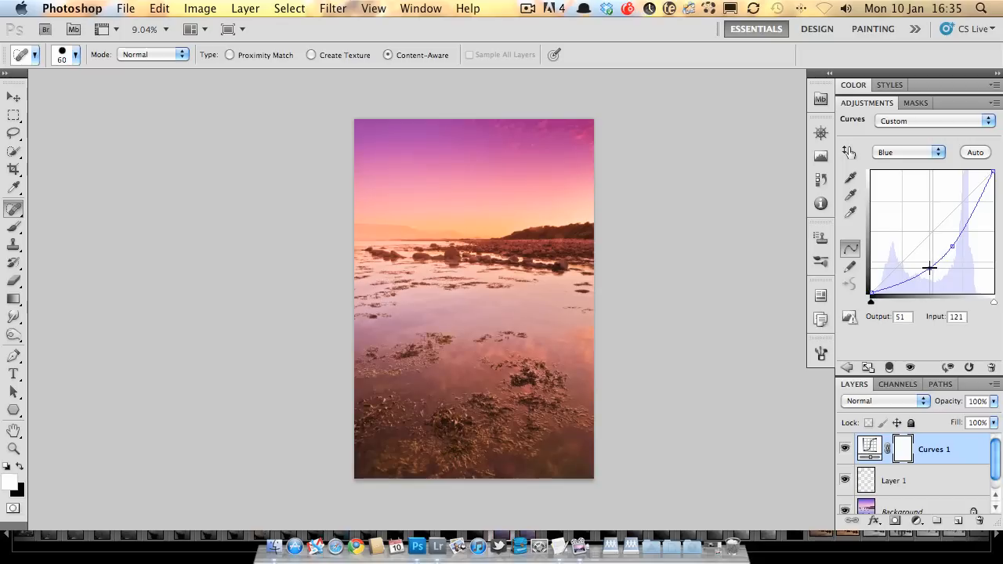
drag(929, 268, 929, 266)
- Check the red channel's curve and add a third point to the blue curve at input 204, output 144
click(903, 154)
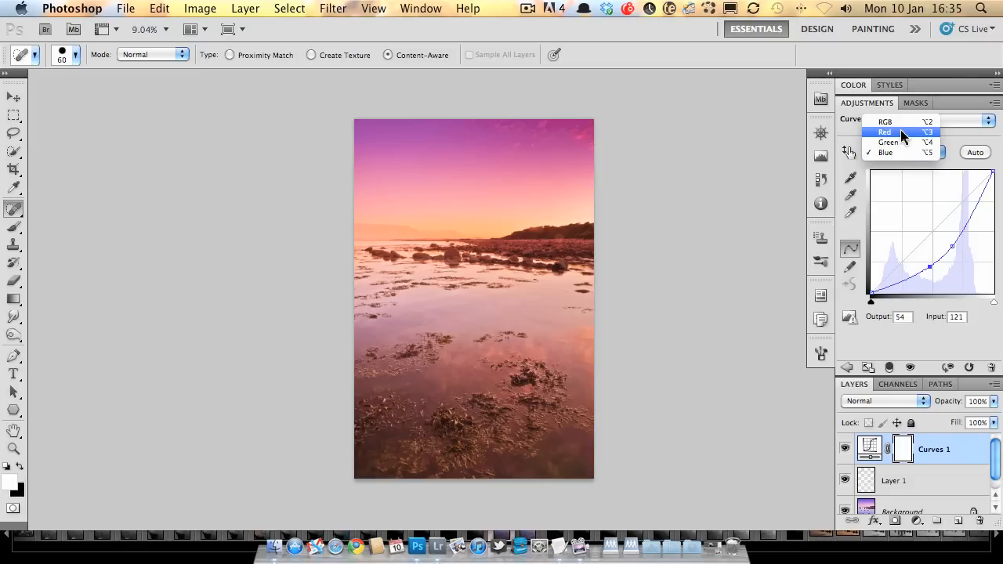
click(902, 135)
drag(930, 234, 929, 227)
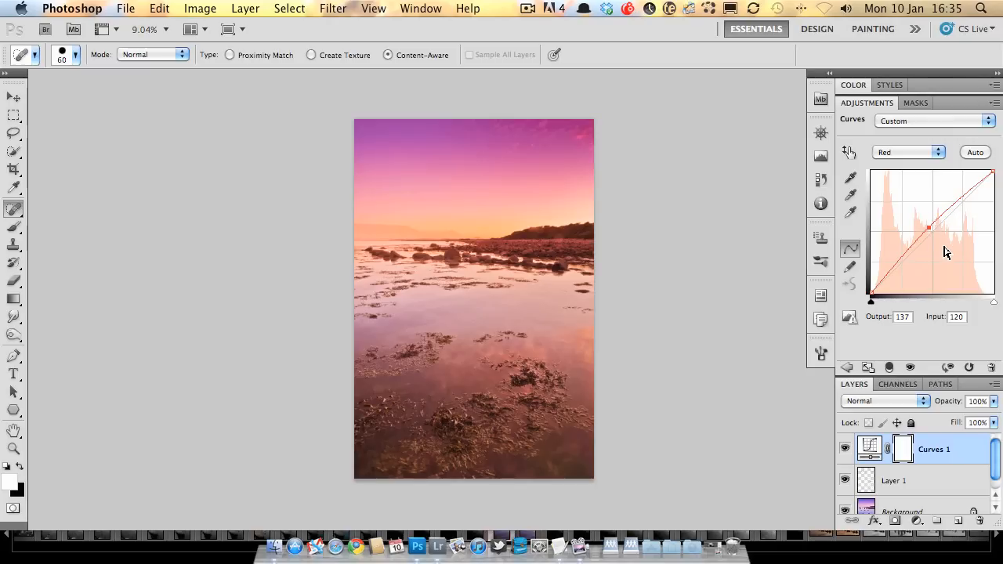
click(896, 154)
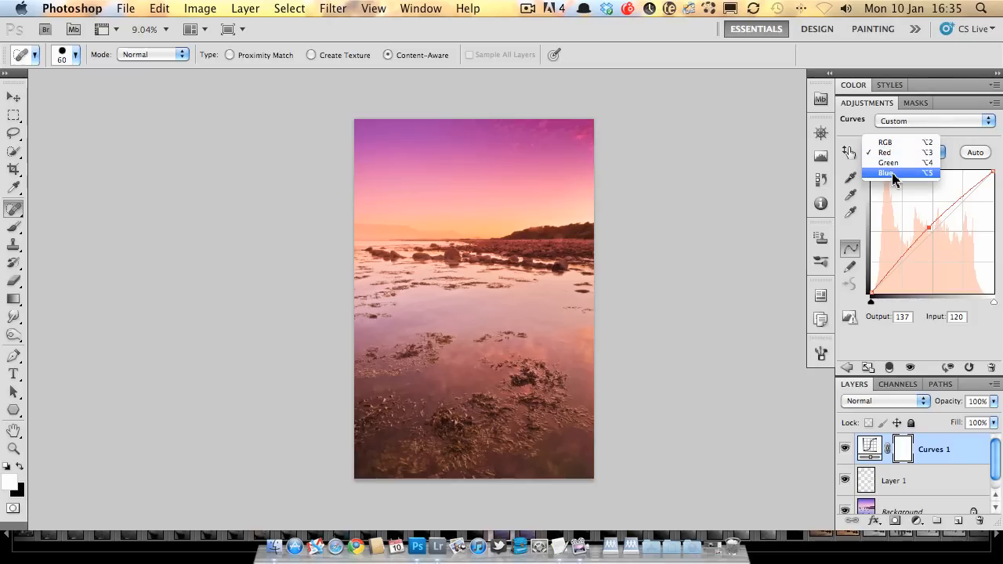
click(894, 178)
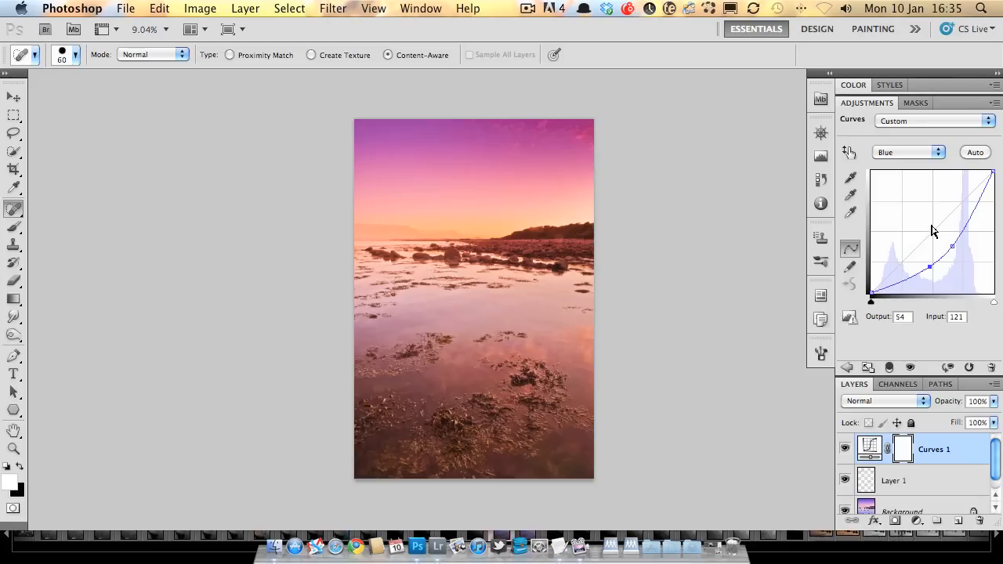
click(966, 224)
drag(968, 224, 970, 223)
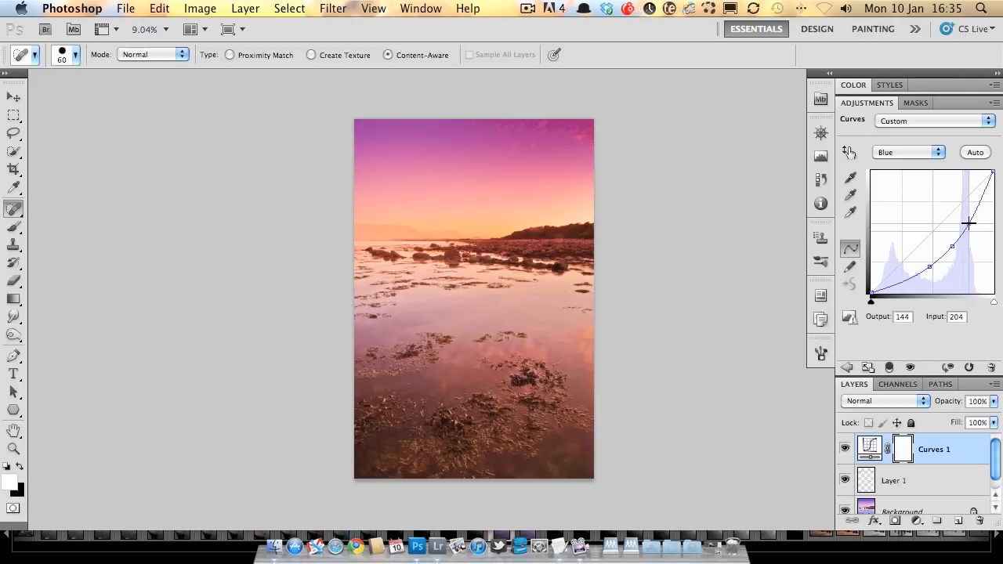
- Move the blue curve's lower midtone point to input 123, output 56, and invert the Curves 1 layer mask to black
click(932, 266)
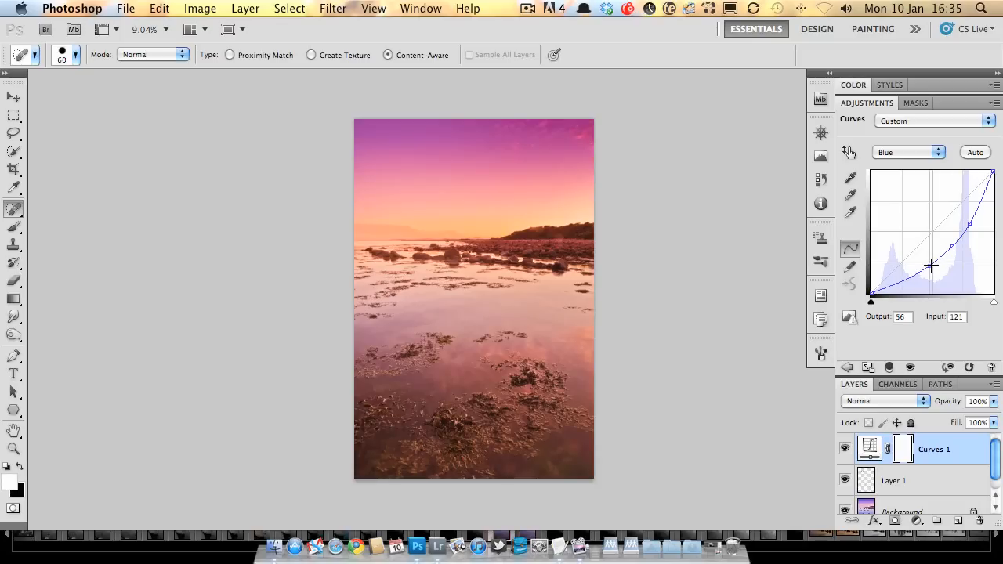
drag(931, 266, 932, 266)
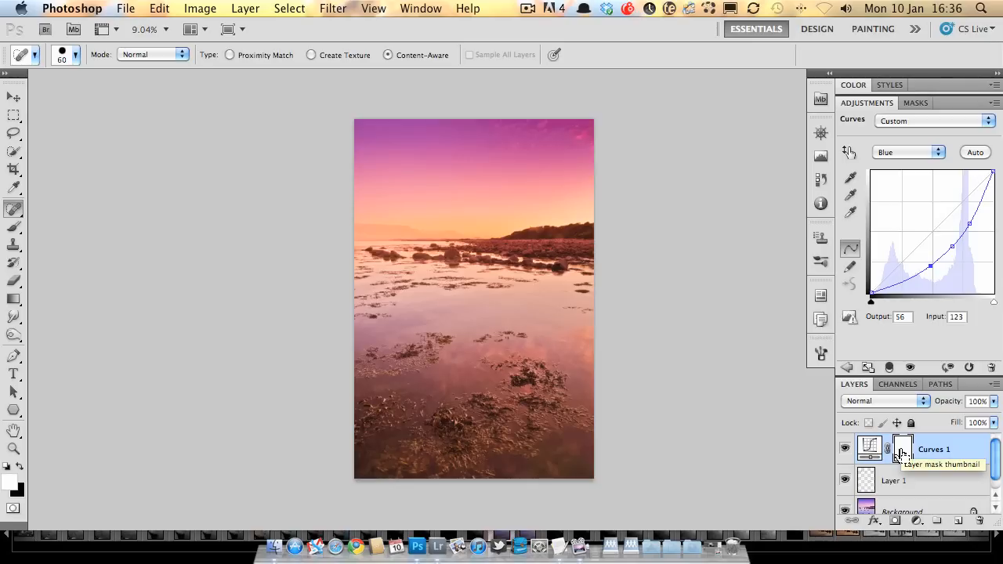
key(super+i)
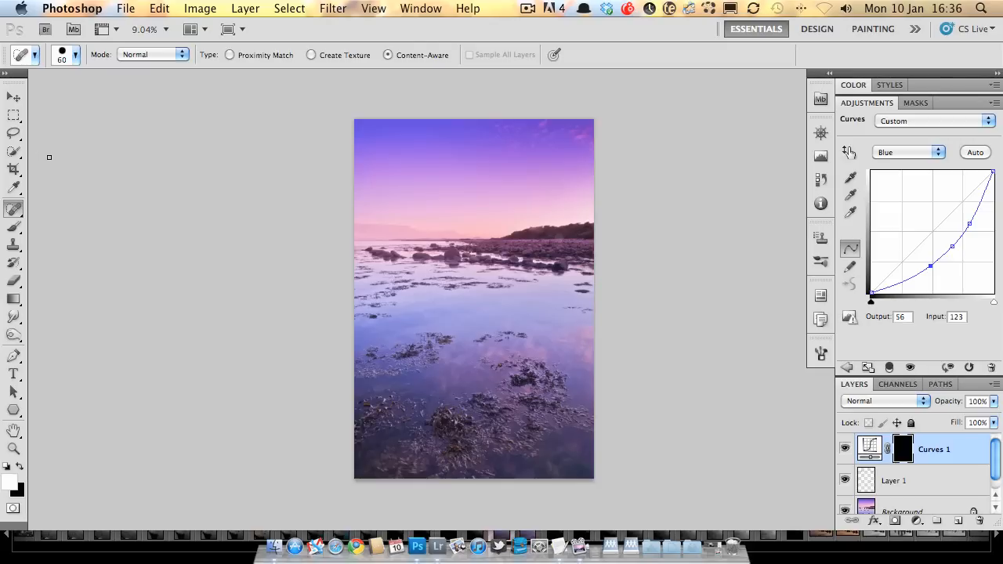
- Set up the Brush tool with a size of 2200 and 100% opacity for painting on the mask
key(b)
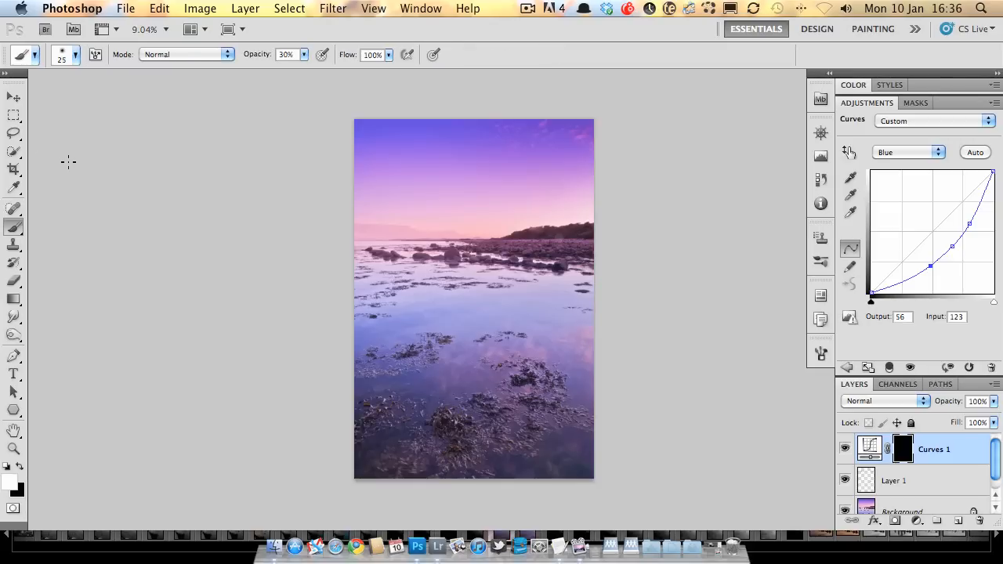
key(bracketright)
key(bracketright)
key(bracketright)
key(bracketright)
key(bracketright)
key(bracketright)
key(bracketright)
key(bracketright)
key(bracketright)
key(bracketright)
key(bracketright)
key(bracketright)
key(bracketright)
key(bracketright)
key(bracketright)
key(bracketright)
key(bracketright)
key(bracketright)
key(bracketright)
key(bracketright)
key(bracketright)
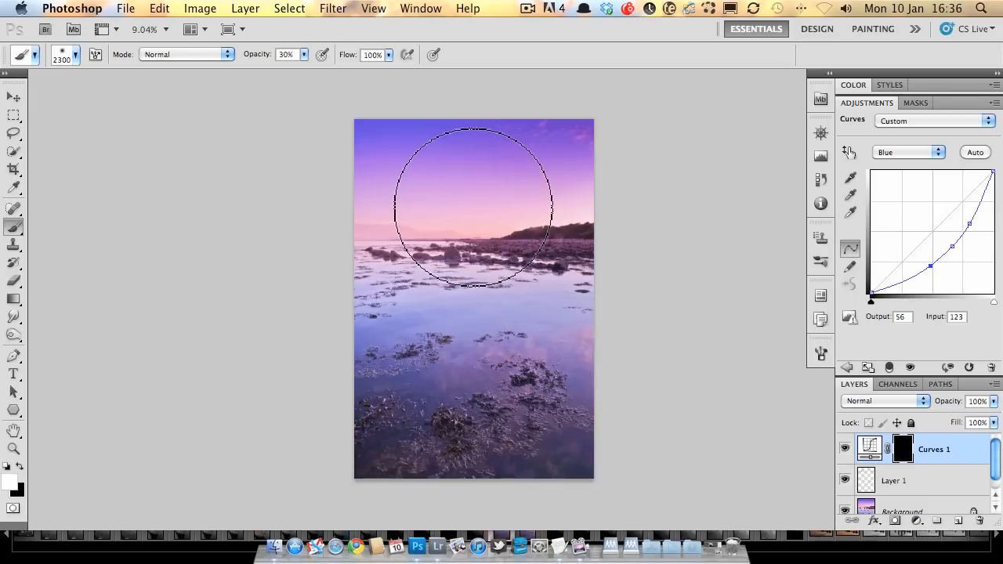
key(bracketleft)
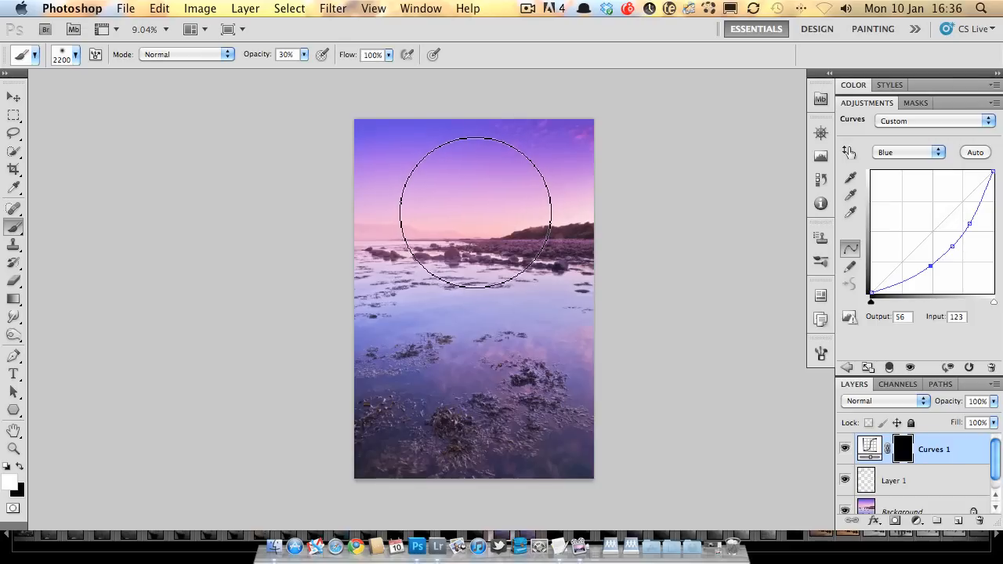
key(0)
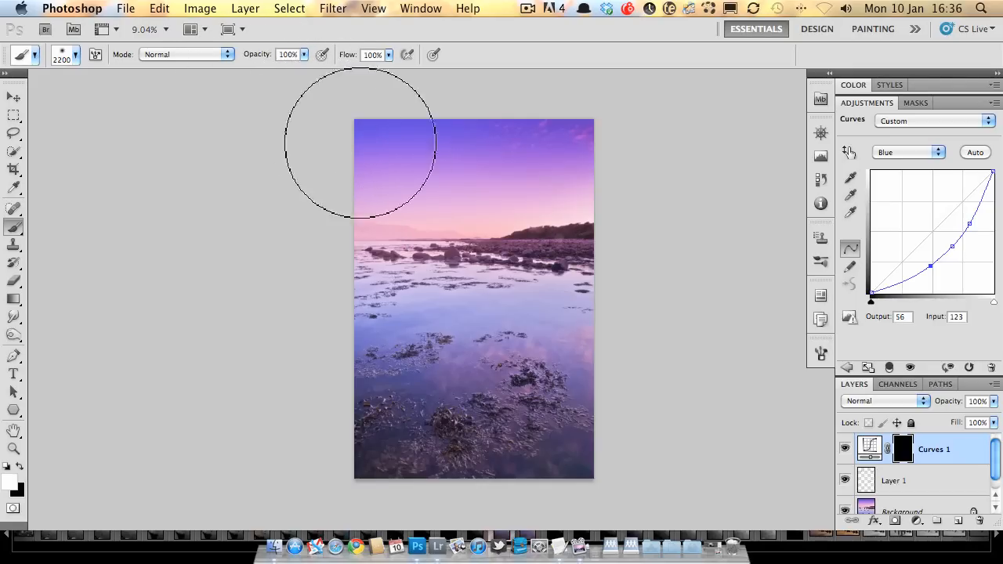
- Paint white on the Curves 1 mask over the central sky and horizon, and reduce the layer's opacity to 30%
mouse_move(478, 209)
mouse_down()
mouse_move(463, 197)
mouse_move(455, 216)
mouse_move(428, 216)
mouse_move(509, 219)
mouse_move(465, 224)
mouse_move(485, 263)
mouse_up()
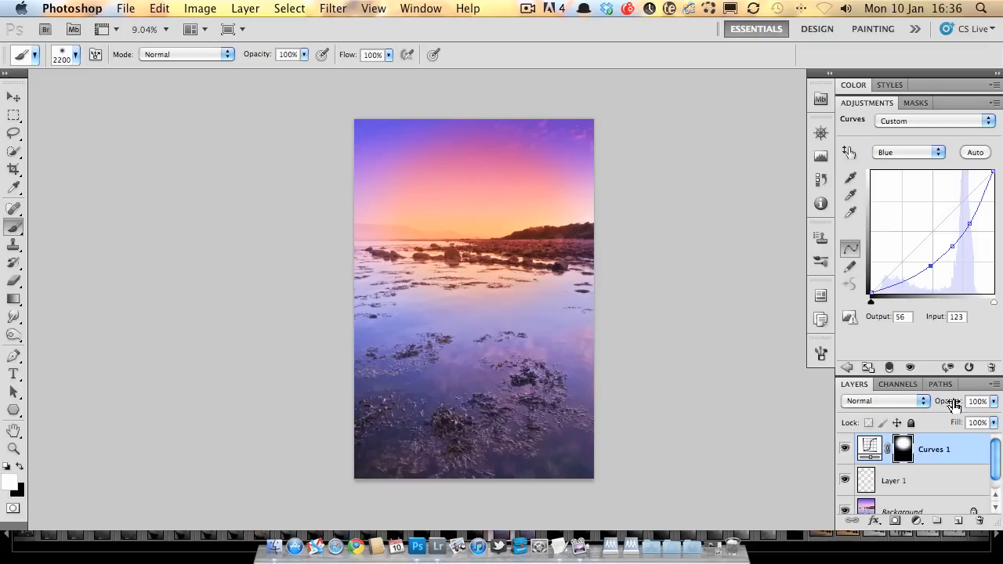
drag(953, 403, 915, 405)
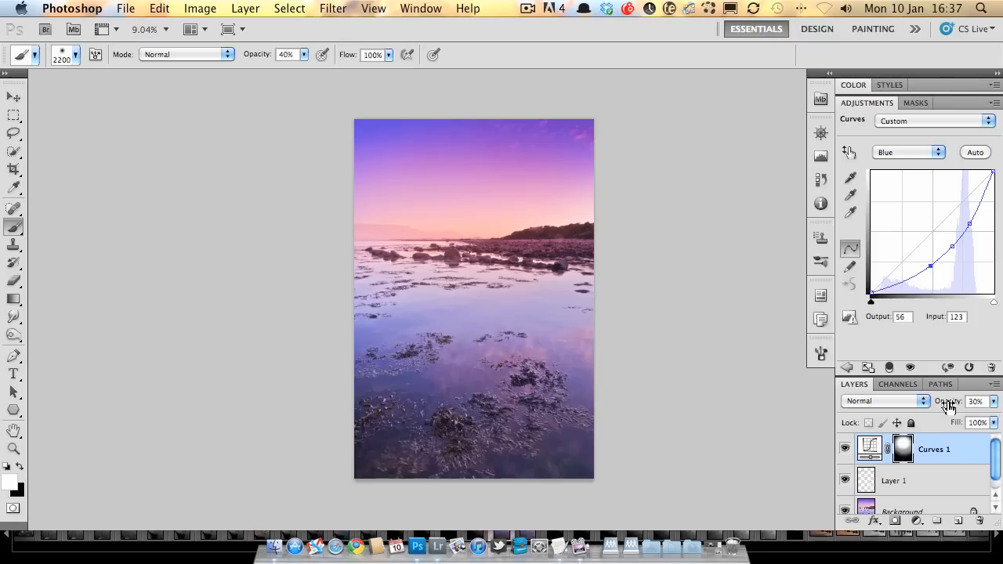
- Toggle the Curves 1 layer's visibility to compare the photo with and without the warming, leaving the layer shown
click(845, 456)
click(845, 456)
click(845, 457)
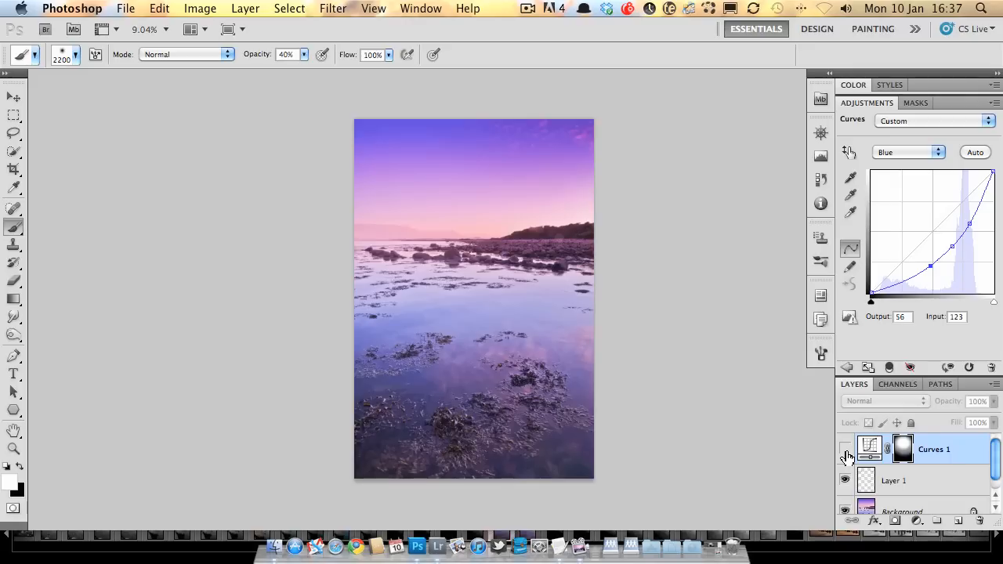
click(845, 456)
click(845, 456)
click(844, 457)
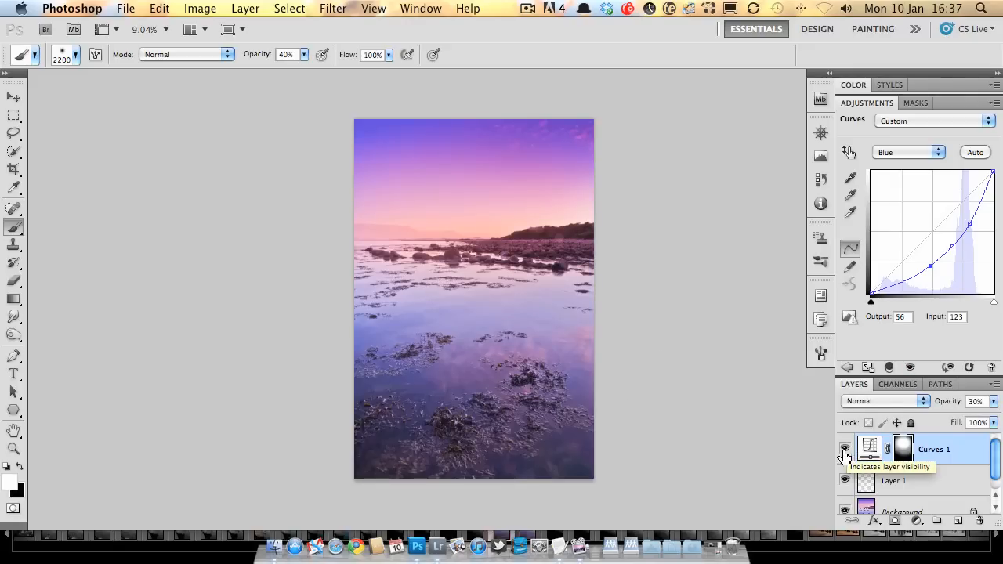